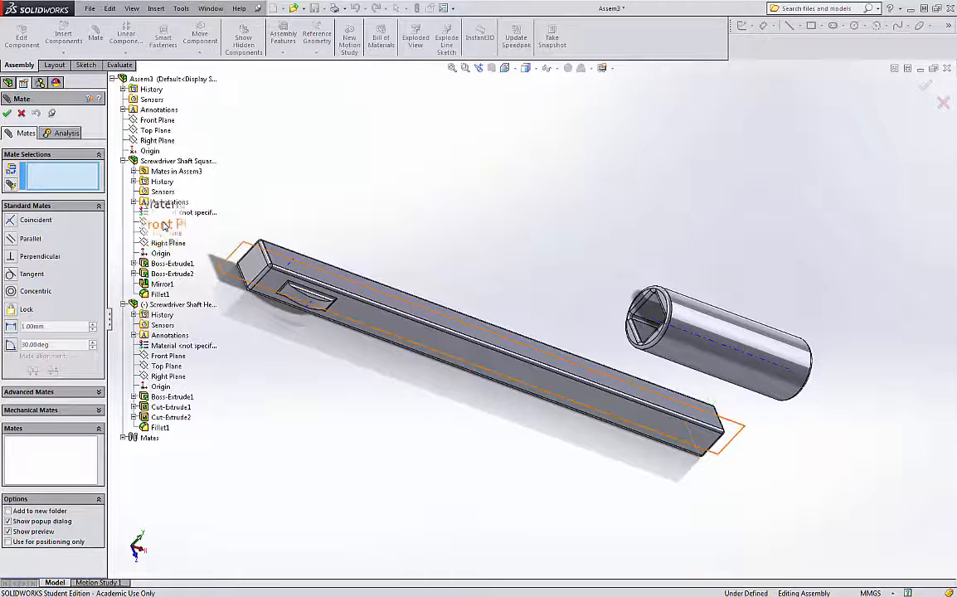
# Step: Mate the square shaft and the hex shaft with their Front Planes coincident and their Top Planes coincident
pyautogui.click(161, 224)
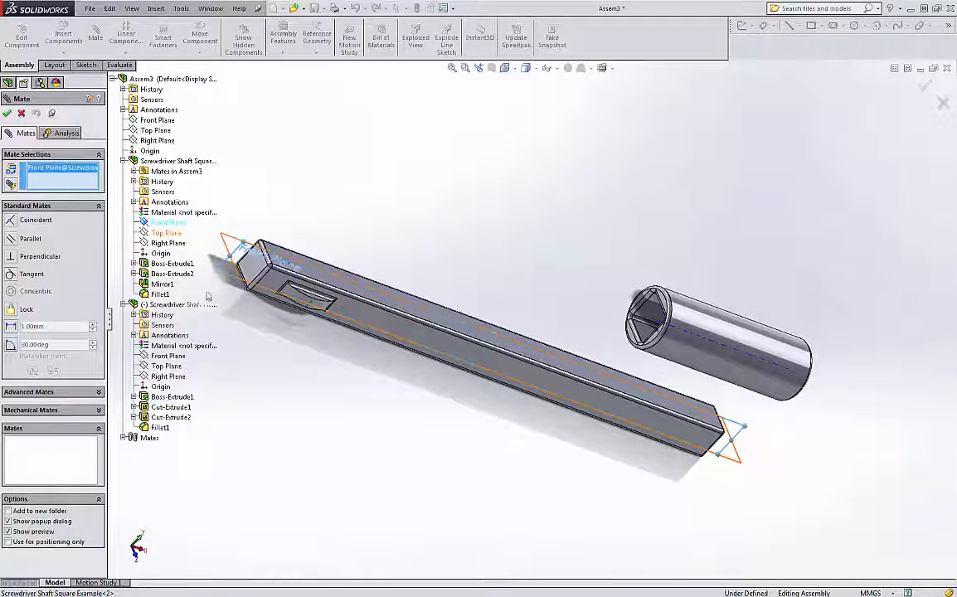
pyautogui.click(171, 358)
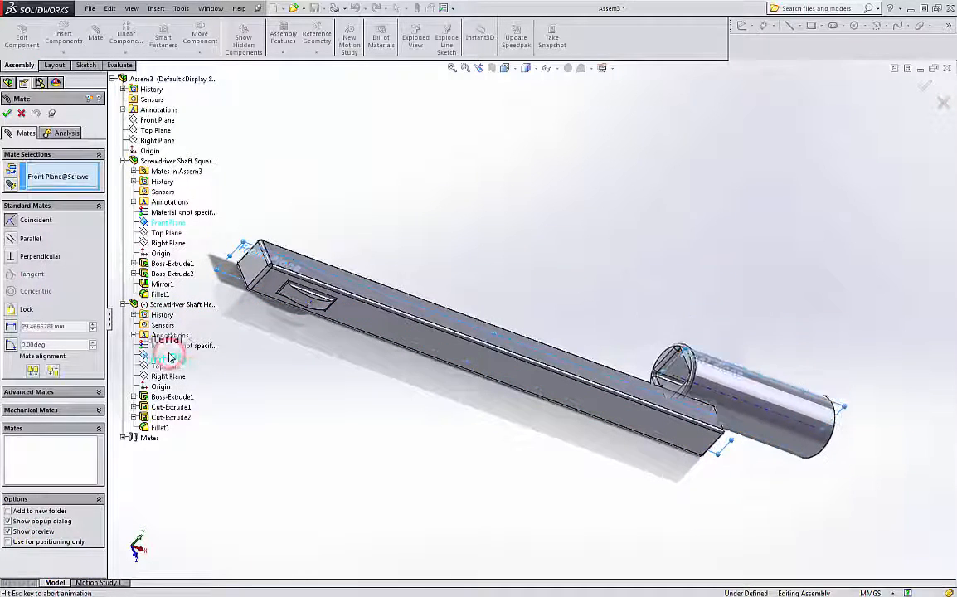
pyautogui.click(7, 113)
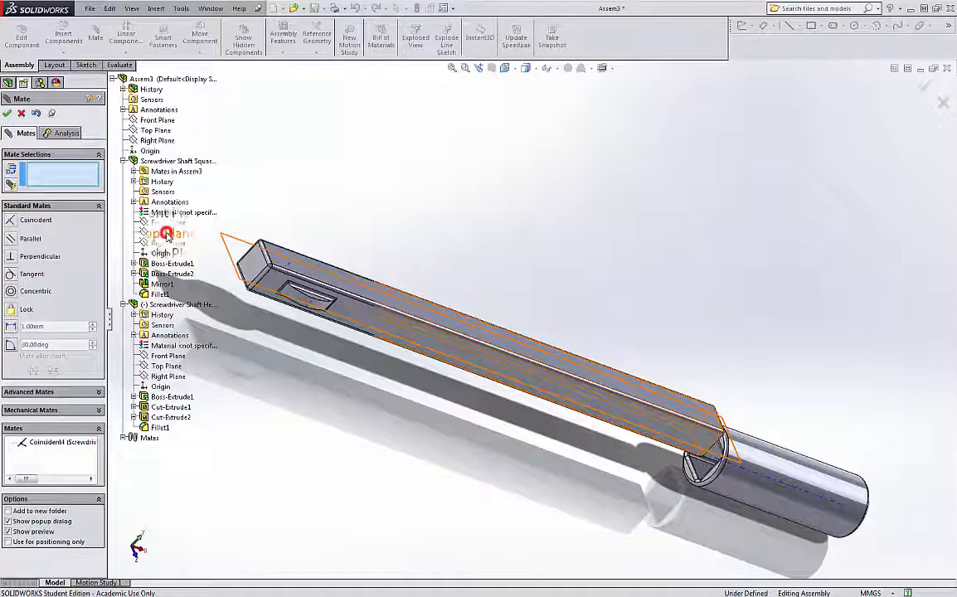
pyautogui.click(169, 234)
pyautogui.click(168, 366)
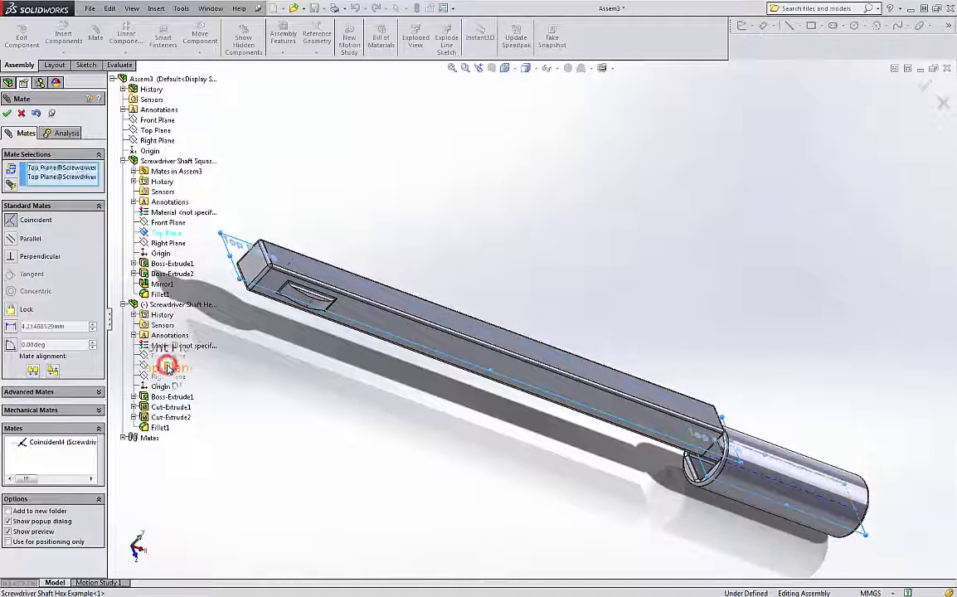
pyautogui.click(7, 113)
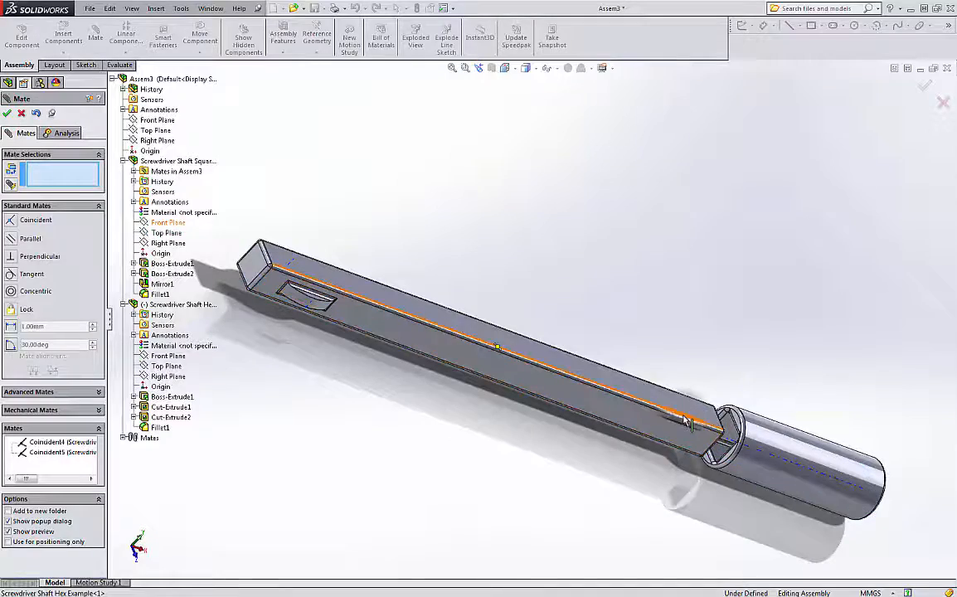
# Step: Mate the square shaft's end face coincident with the bottom face of the square pocket in the hex shaft, and finish mating
pyautogui.scroll(-3, 719, 432)
pyautogui.moveTo(719, 430); pyautogui.dragTo(678, 361, button='middle')
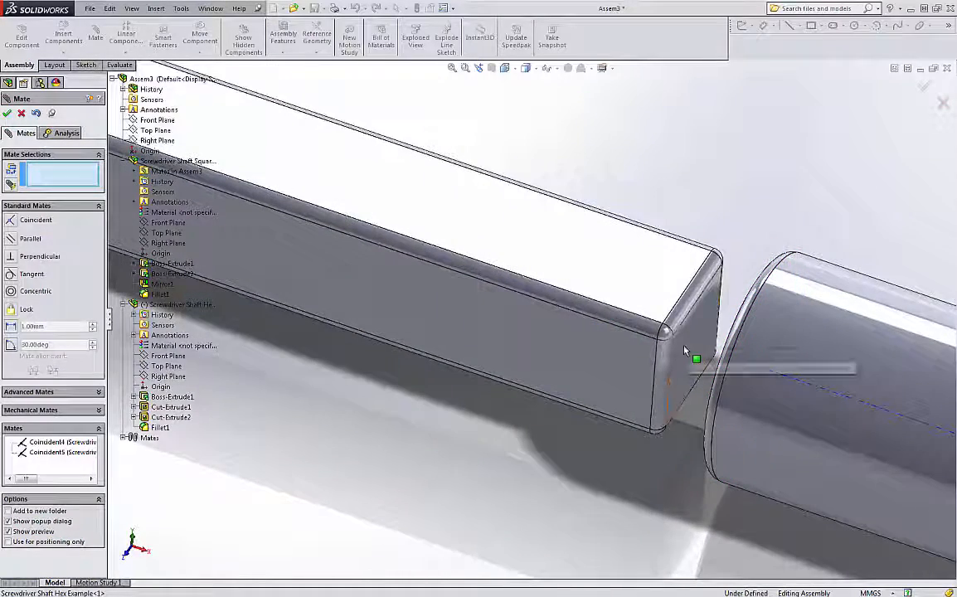
pyautogui.click(685, 349)
pyautogui.moveTo(498, 388); pyautogui.dragTo(567, 377, button='middle')
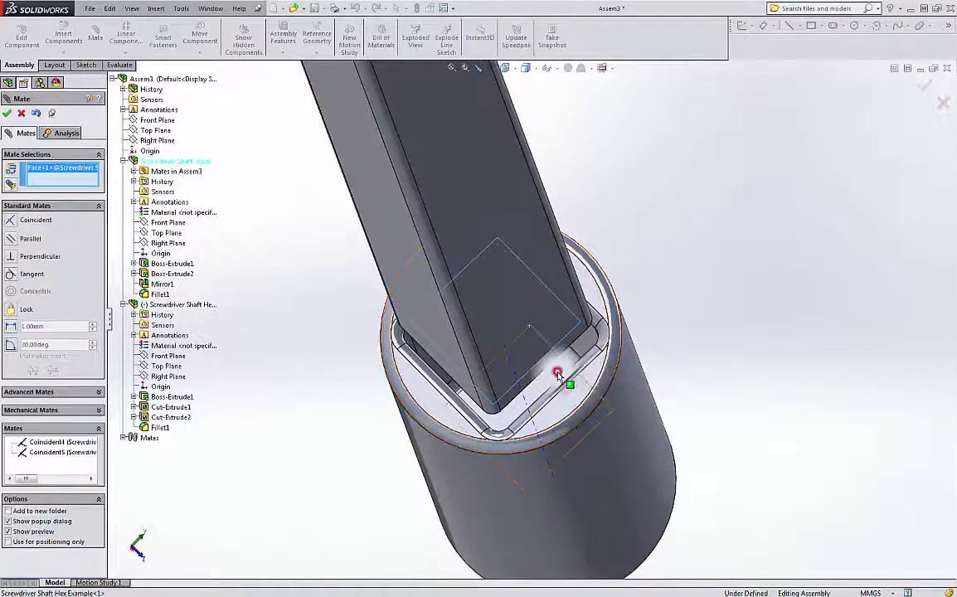
pyautogui.click(562, 378)
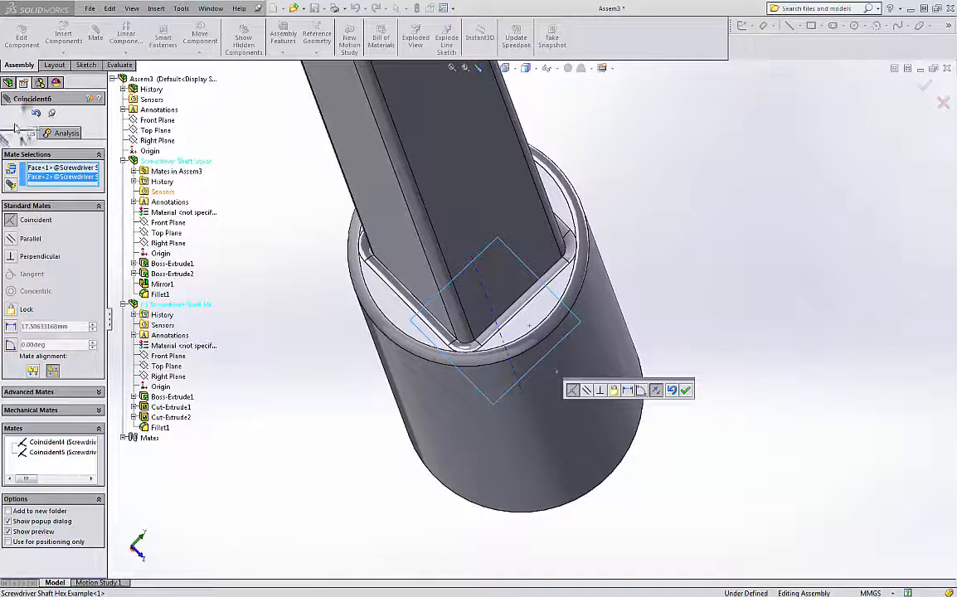
pyautogui.click(8, 114)
pyautogui.scroll(3, 402, 400)
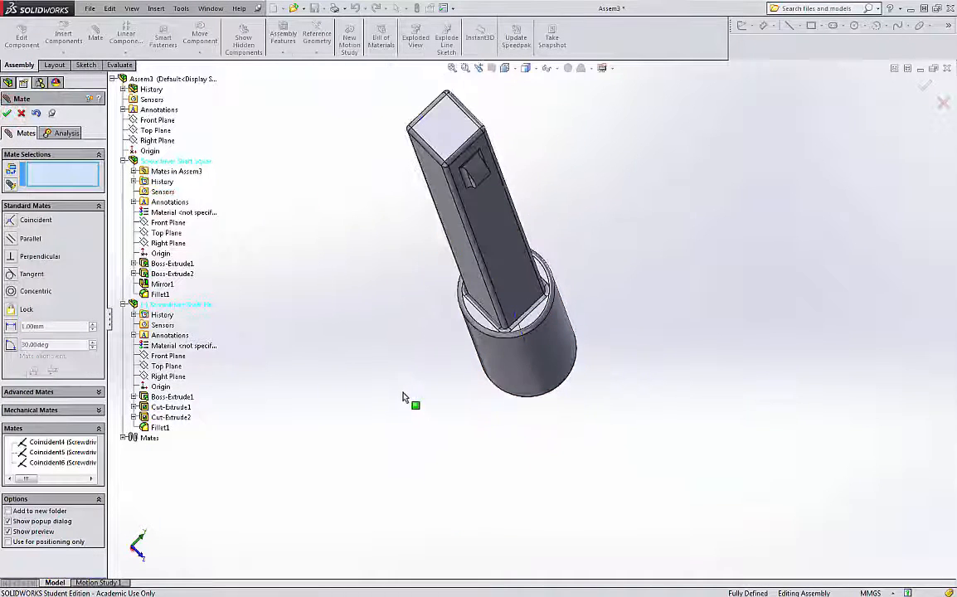
pyautogui.moveTo(600, 266); pyautogui.dragTo(514, 247, button='middle')
pyautogui.press('Escape')
pyautogui.scroll(1, 456, 178)
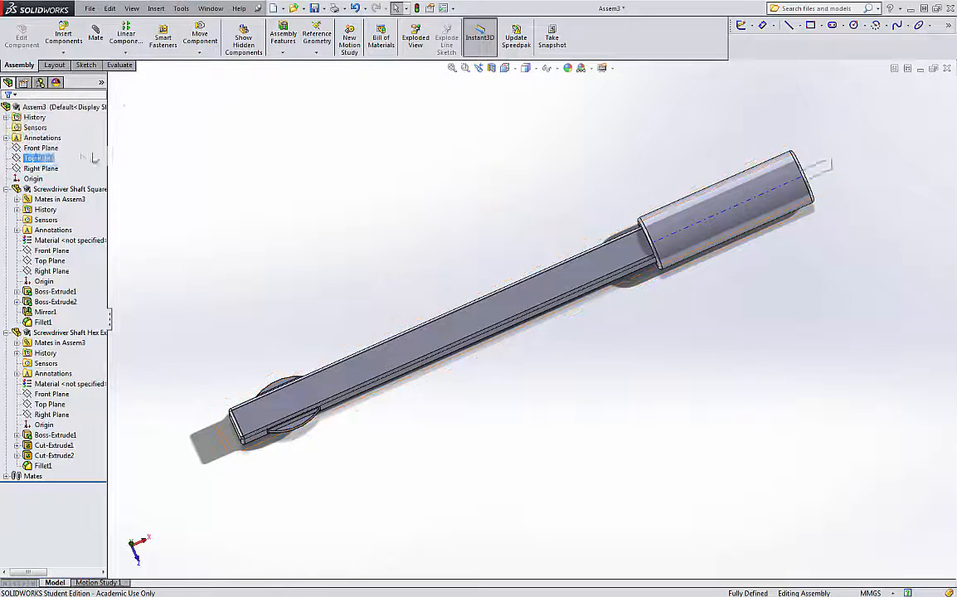
# Step: Examine how the square shaft seats inside the hex shaft using a temporary section view on the Front Plane
pyautogui.click(488, 68)
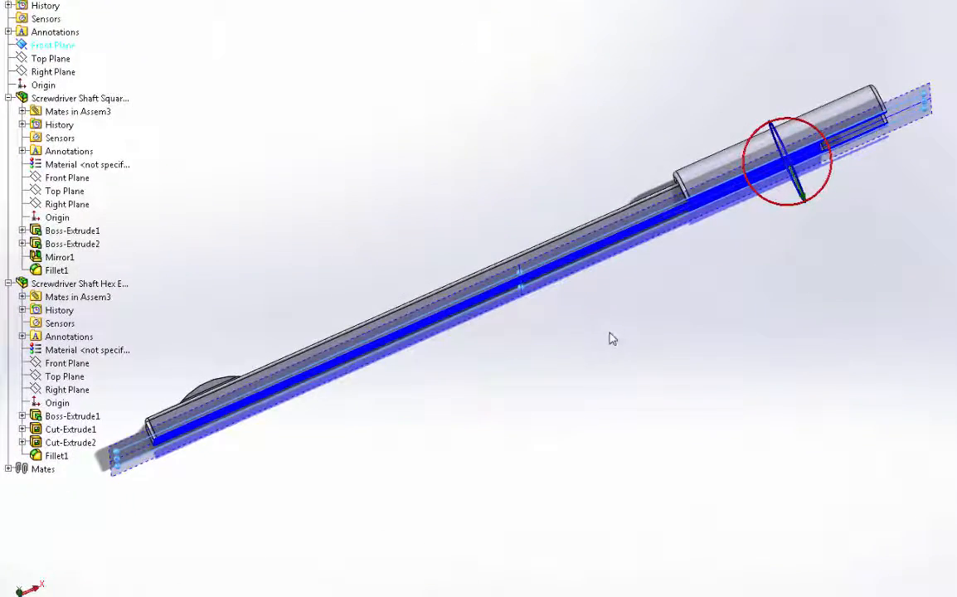
pyautogui.moveTo(611, 338); pyautogui.dragTo(549, 90, button='middle')
pyautogui.scroll(-5, 648, 215)
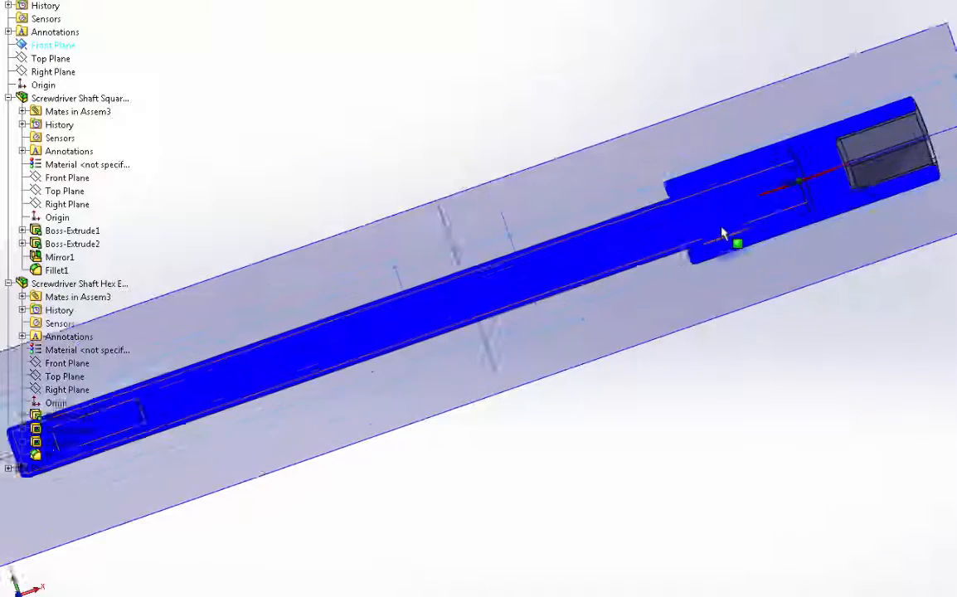
pyautogui.scroll(6, 712, 227)
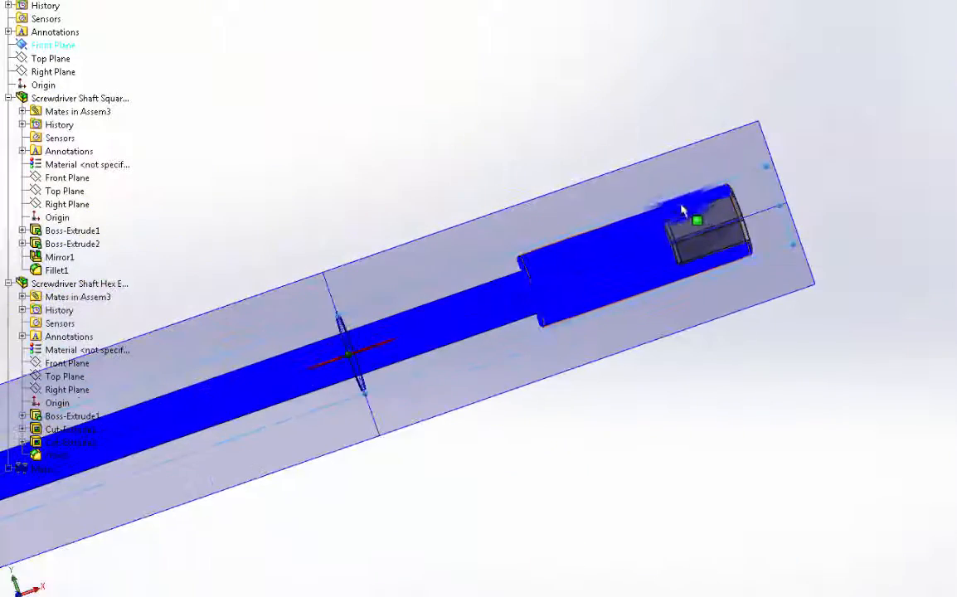
pyautogui.scroll(2, 537, 197)
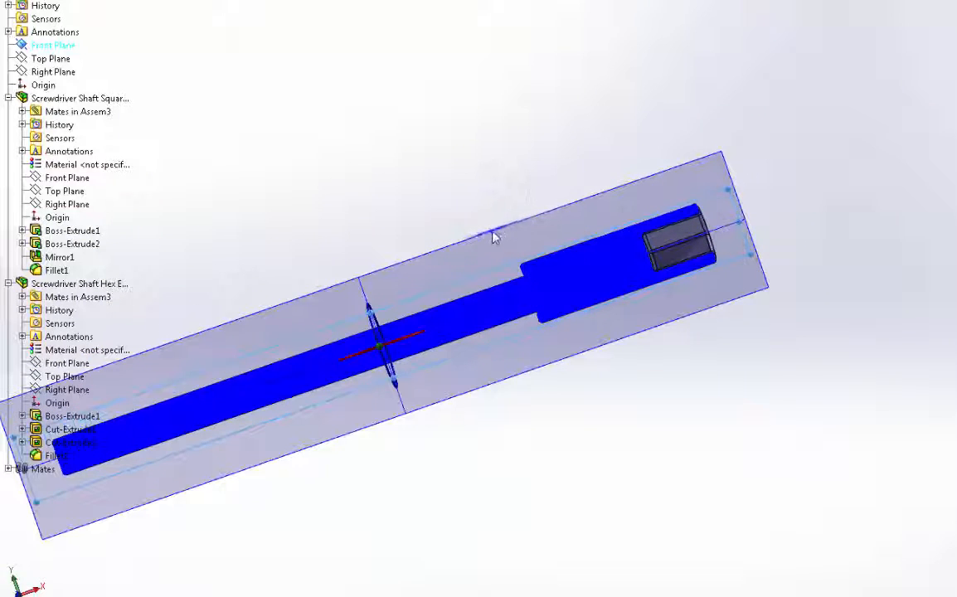
pyautogui.scroll(-2, 519, 164)
pyautogui.moveTo(519, 164); pyautogui.dragTo(471, 245, button='middle')
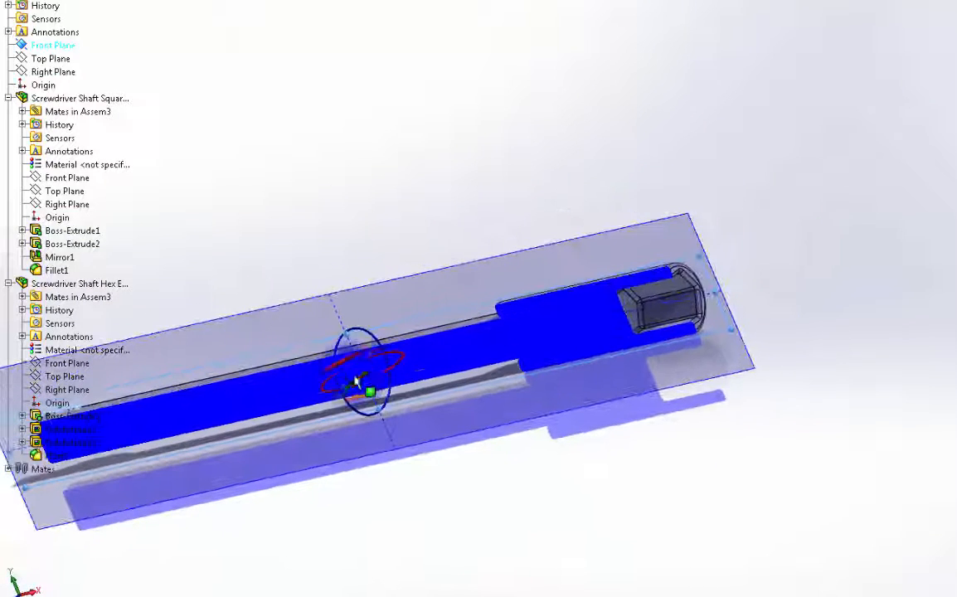
pyautogui.moveTo(349, 387); pyautogui.dragTo(338, 354)
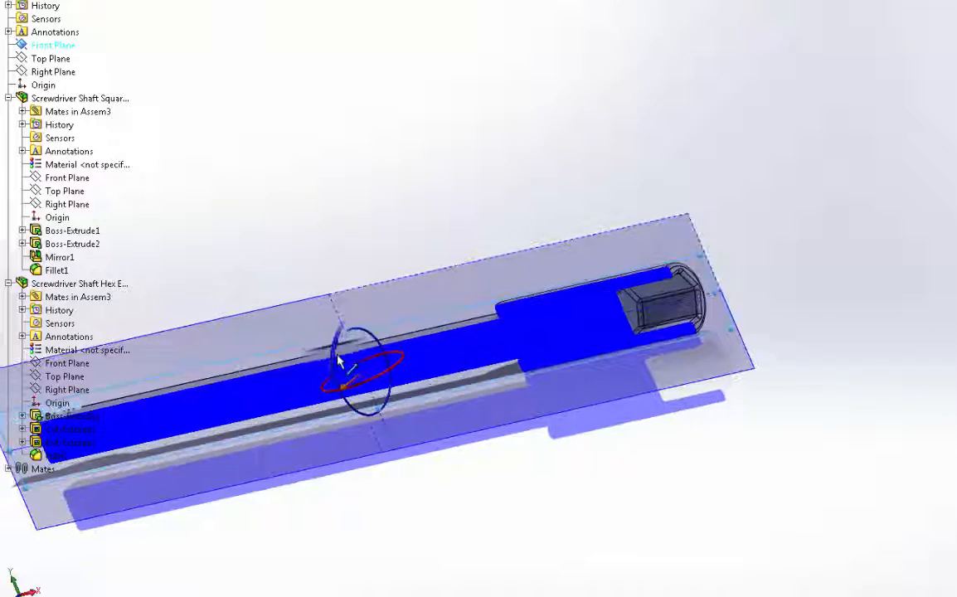
pyautogui.scroll(4, 383, 368)
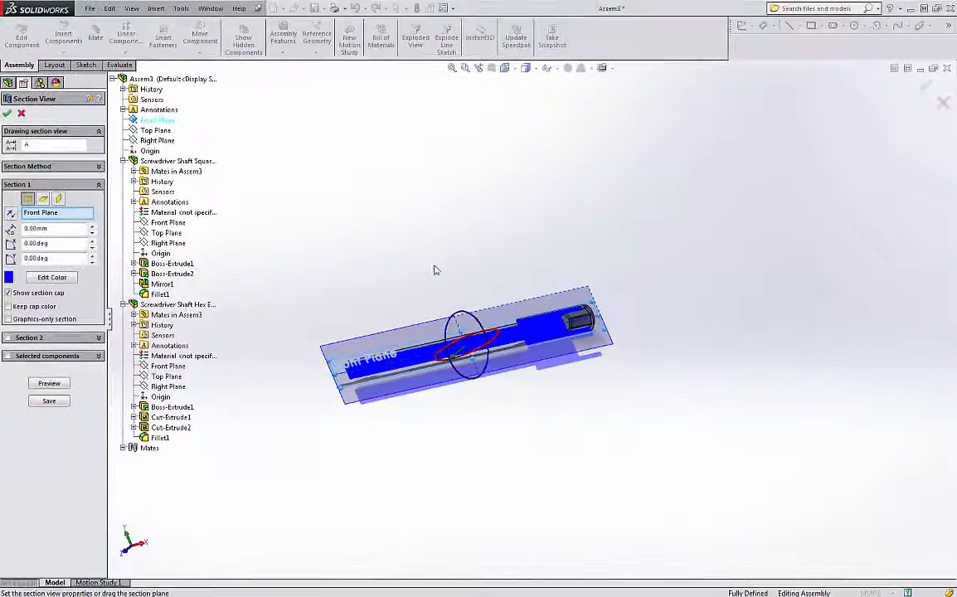
pyautogui.click(22, 115)
pyautogui.moveTo(417, 255); pyautogui.dragTo(407, 303, button='middle')
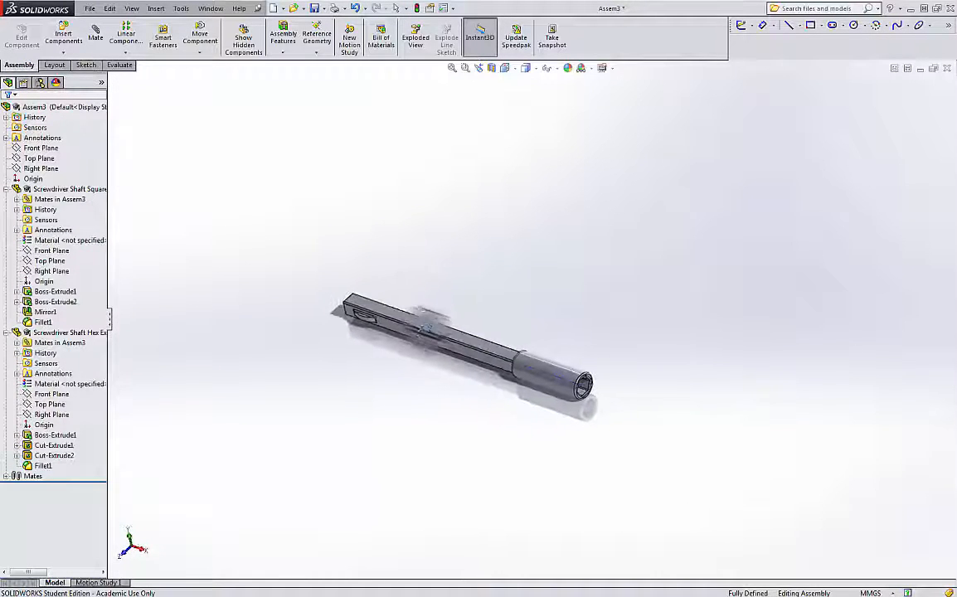
pyautogui.scroll(-3, 404, 307)
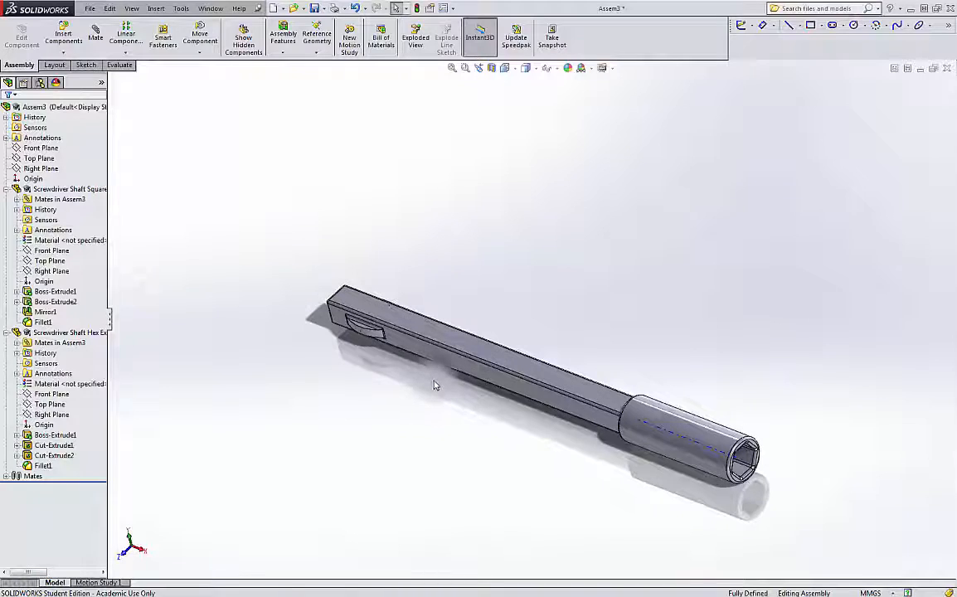
pyautogui.scroll(-2, 434, 385)
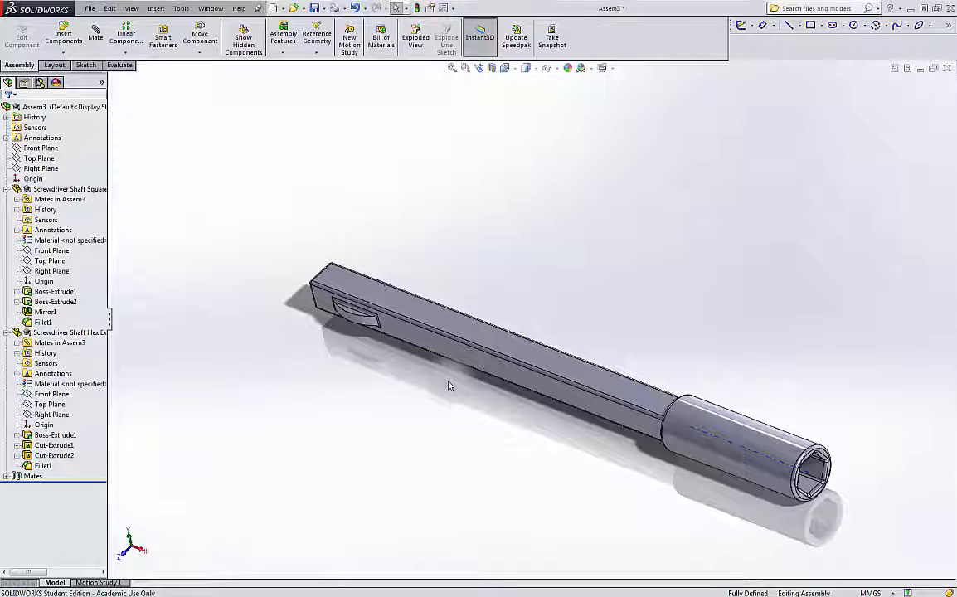
pyautogui.click(132, 8)
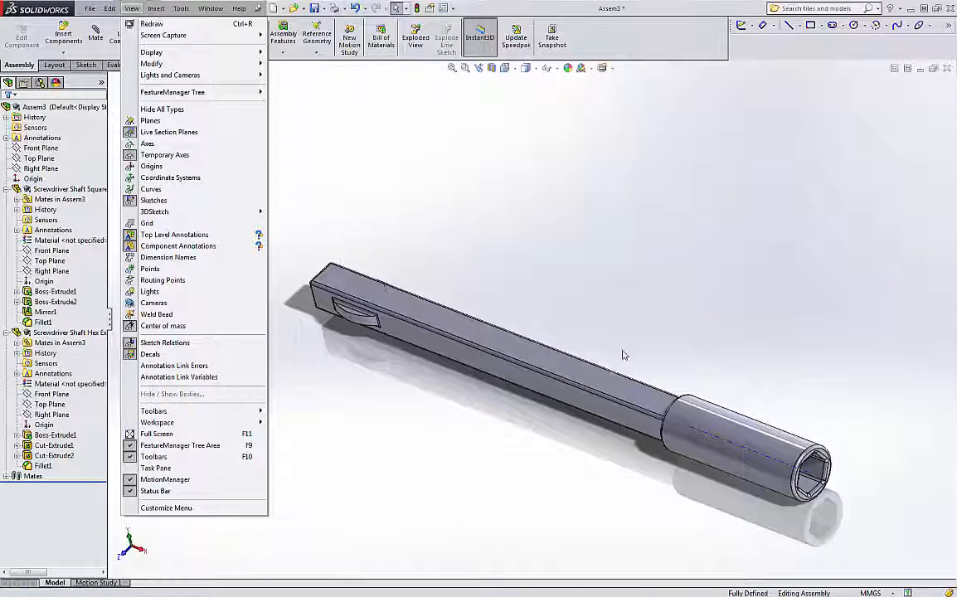
pyautogui.click(782, 391)
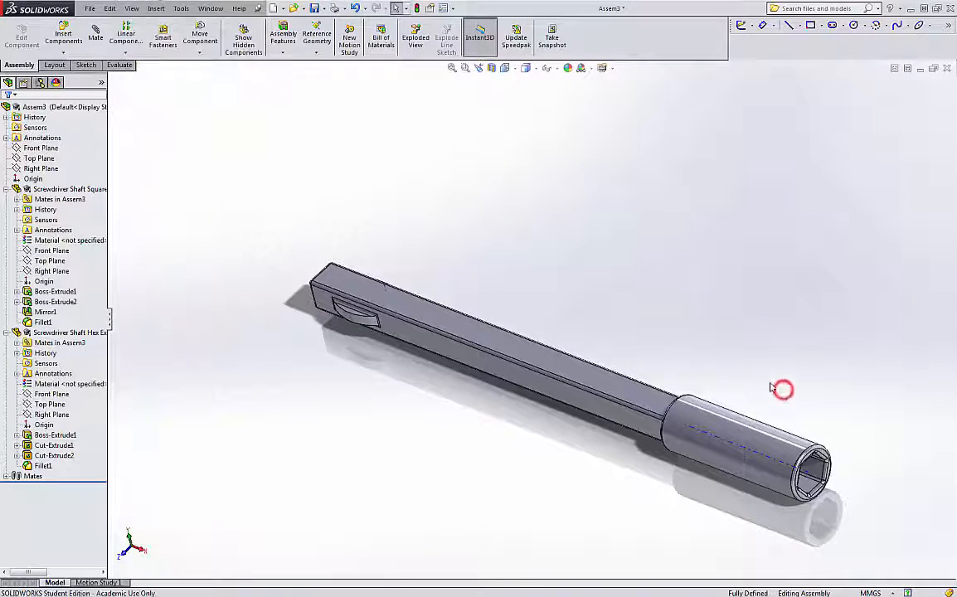
pyautogui.moveTo(568, 304)
pyautogui.mouseDown(button='middle')
pyautogui.moveTo(621, 317)
pyautogui.moveTo(585, 297)
pyautogui.mouseUp(button='middle')
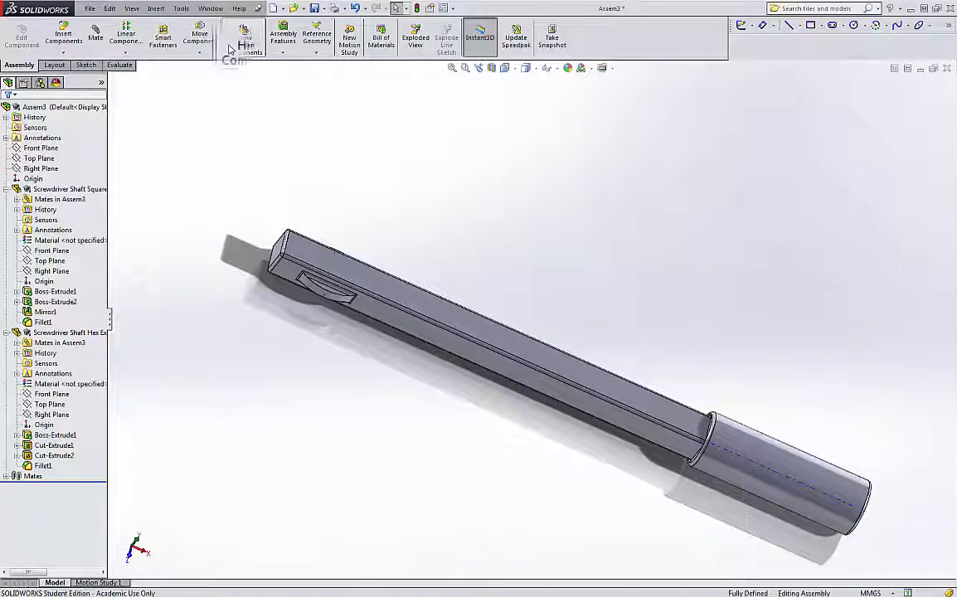
# Step: Try to add a 2 mm all-around weld bead with tangent propagation between the square shaft's side faces and the hex shaft's end face
pyautogui.click(282, 56)
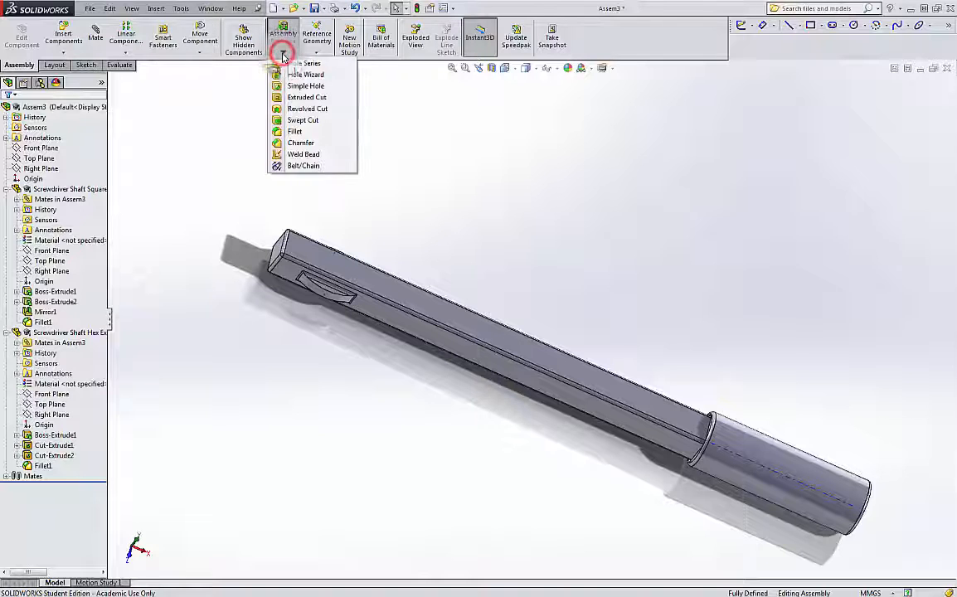
pyautogui.click(309, 156)
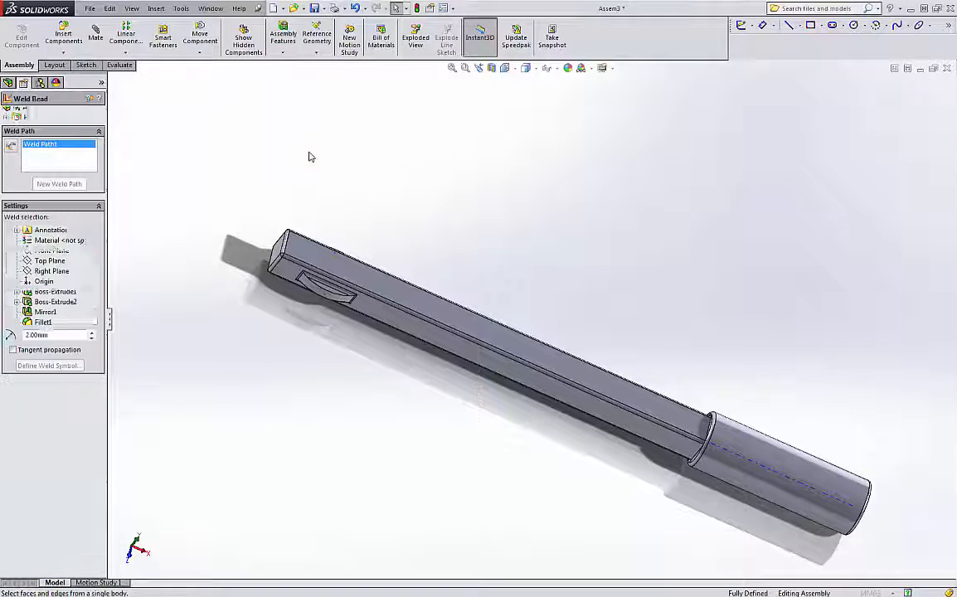
pyautogui.moveTo(352, 175); pyautogui.dragTo(403, 257, button='middle')
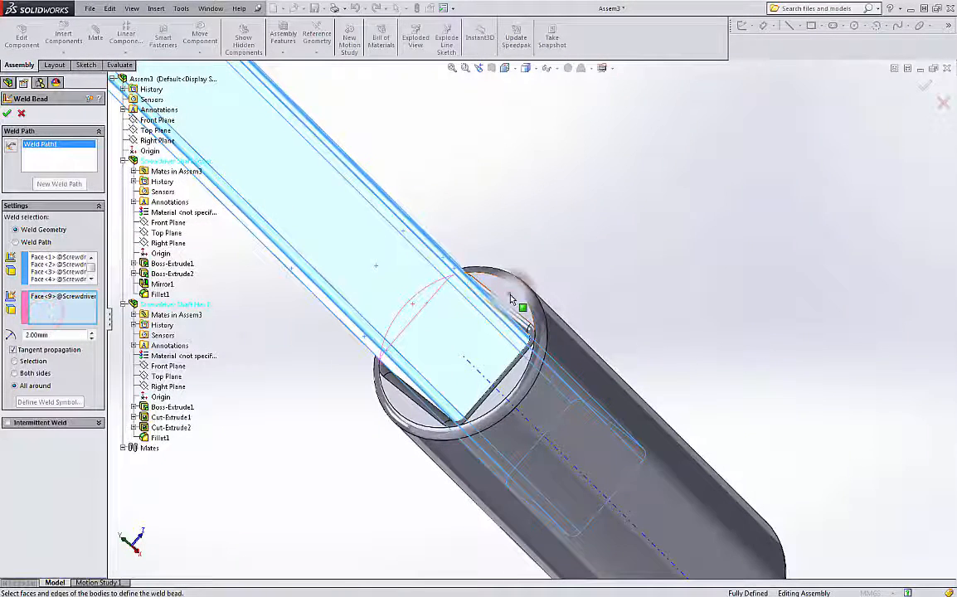
pyautogui.click(510, 296)
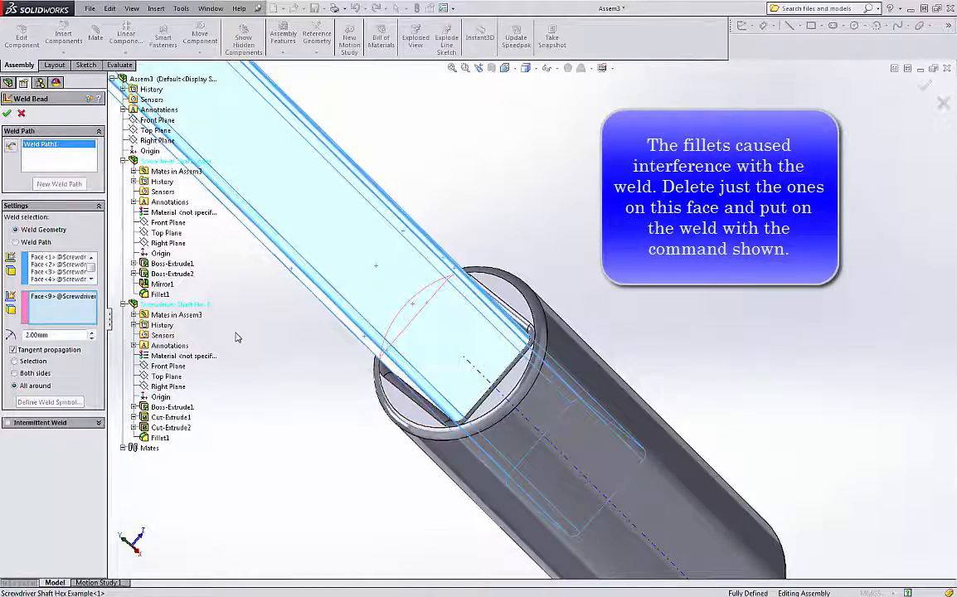
pyautogui.moveTo(328, 353); pyautogui.dragTo(406, 338, button='middle')
pyautogui.moveTo(406, 342); pyautogui.dragTo(440, 324, button='middle')
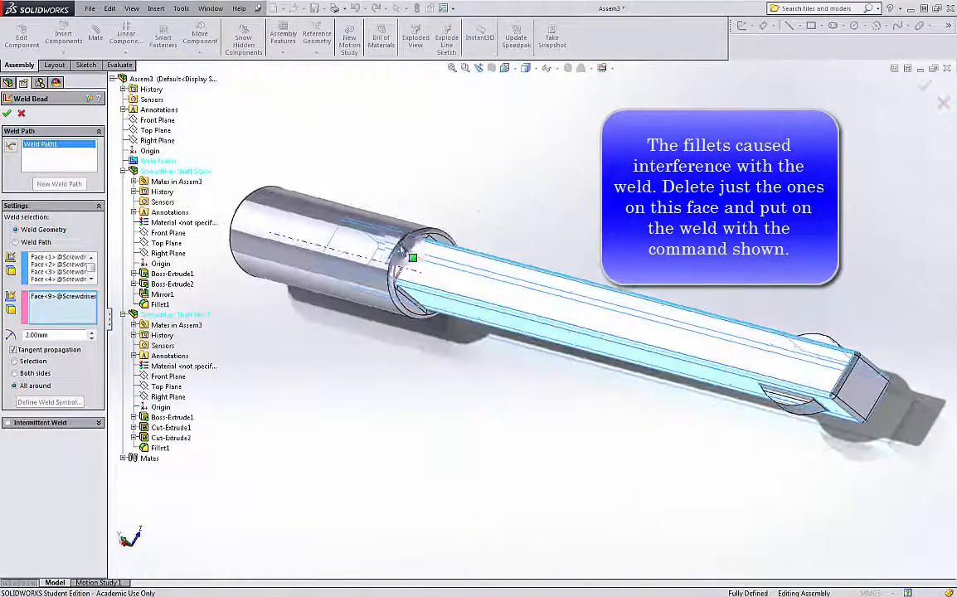
pyautogui.moveTo(472, 214); pyautogui.dragTo(453, 249, button='middle')
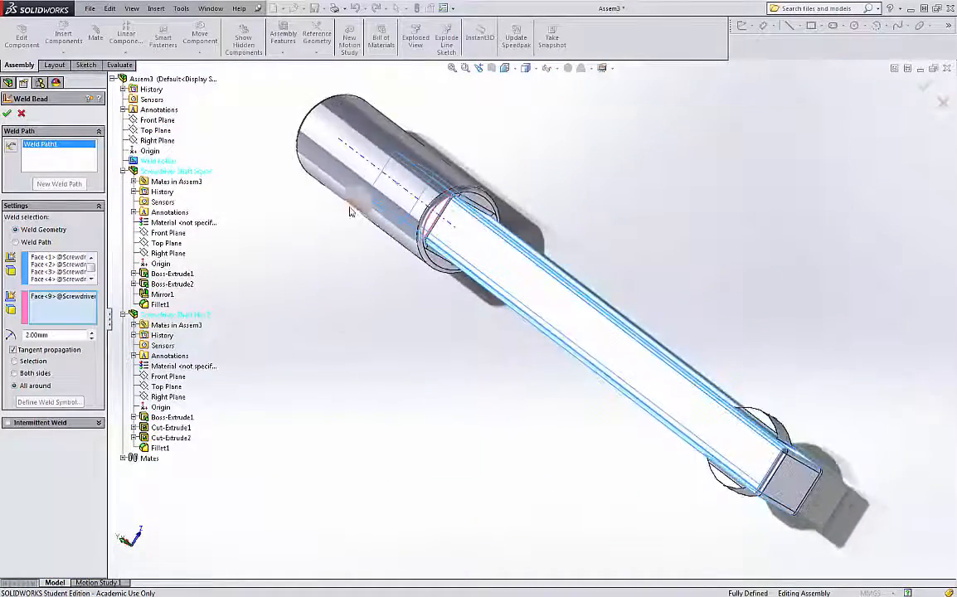
pyautogui.click(24, 115)
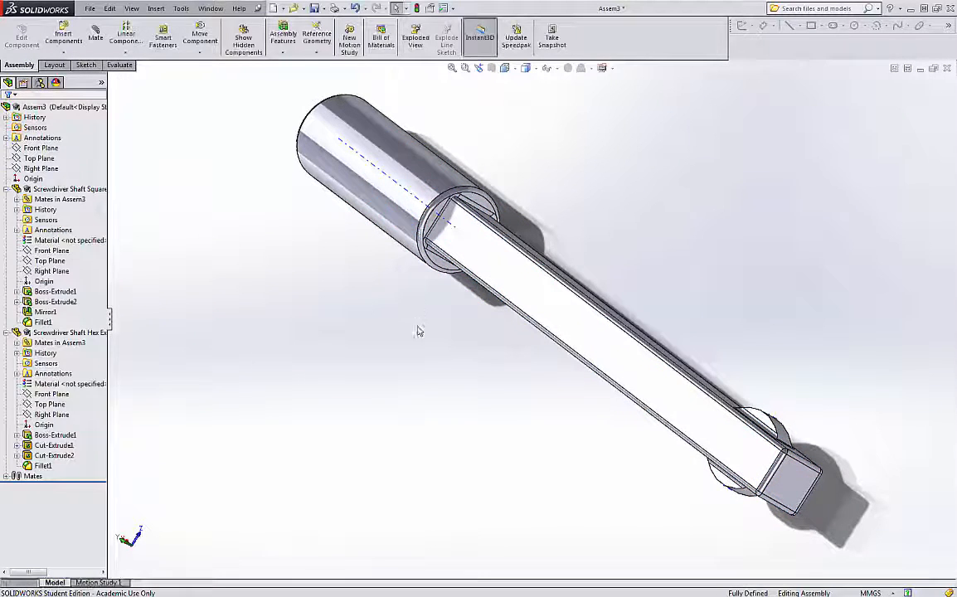
pyautogui.moveTo(443, 324); pyautogui.dragTo(400, 266, button='middle')
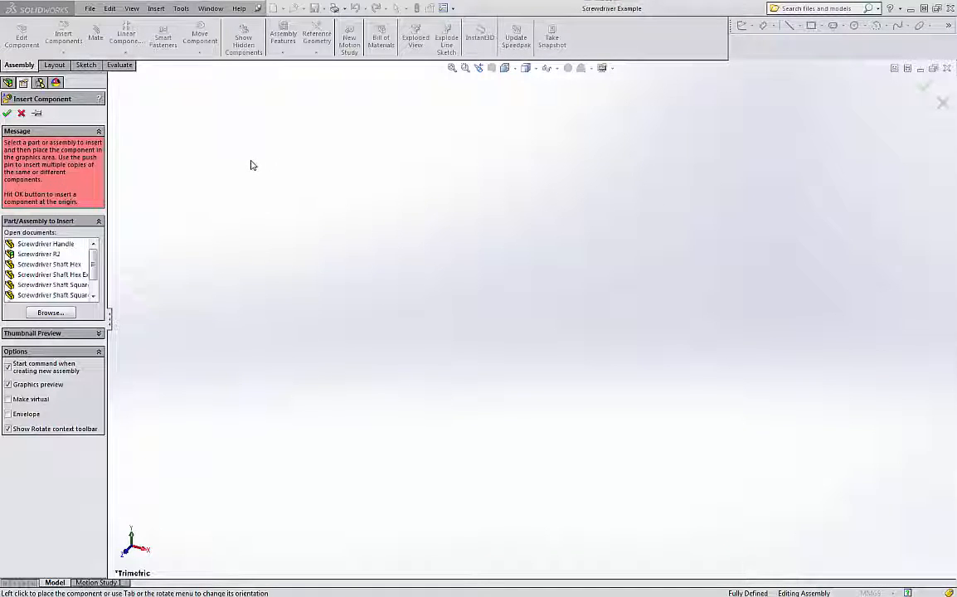
# Step: Insert the Screwdriver Handle part into the new Screwdriver Example assembly
pyautogui.click(66, 244)
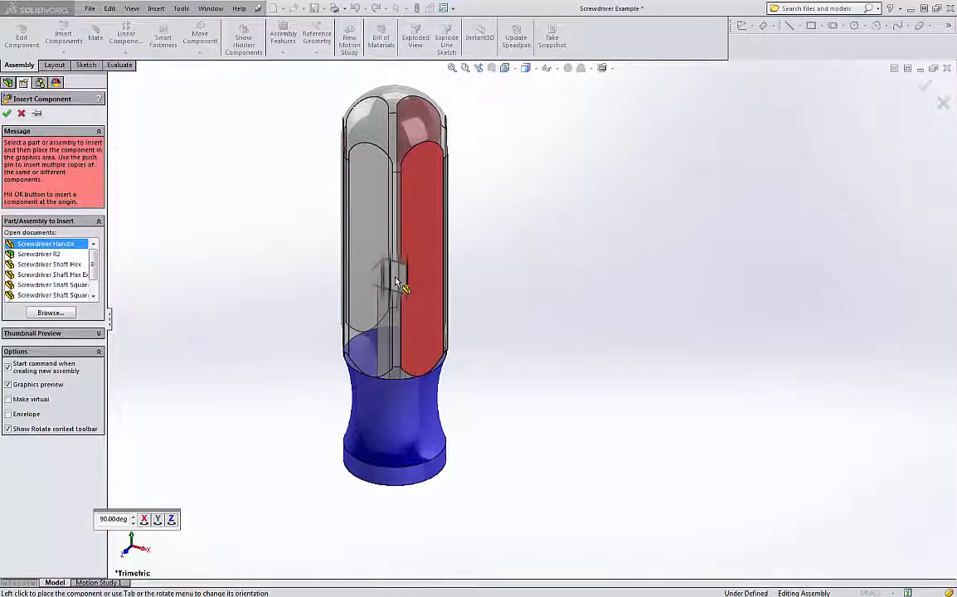
pyautogui.click(396, 282)
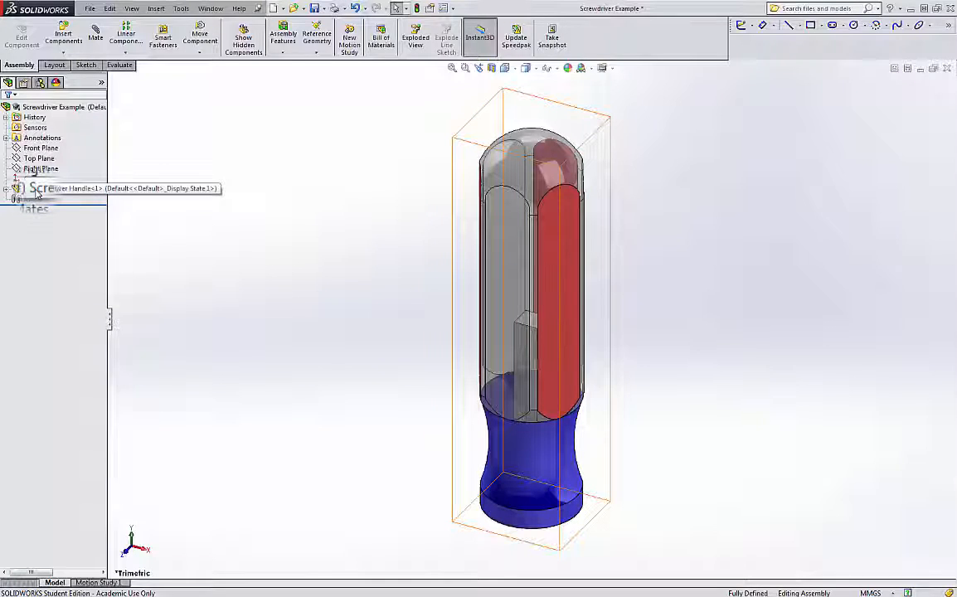
# Step: Float the Screwdriver Handle component so that it is no longer fixed in the assembly
pyautogui.click(7, 189)
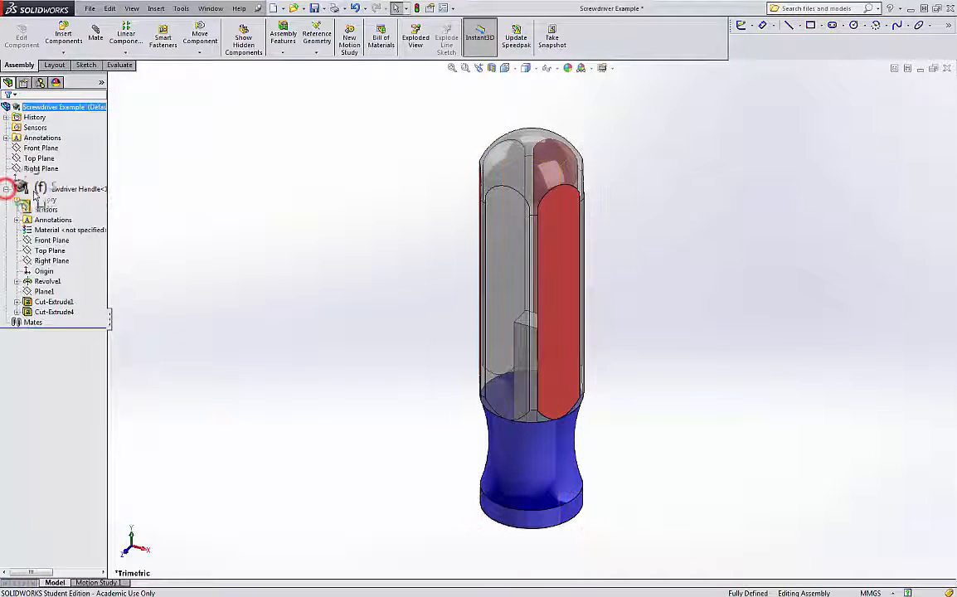
pyautogui.rightClick(60, 189)
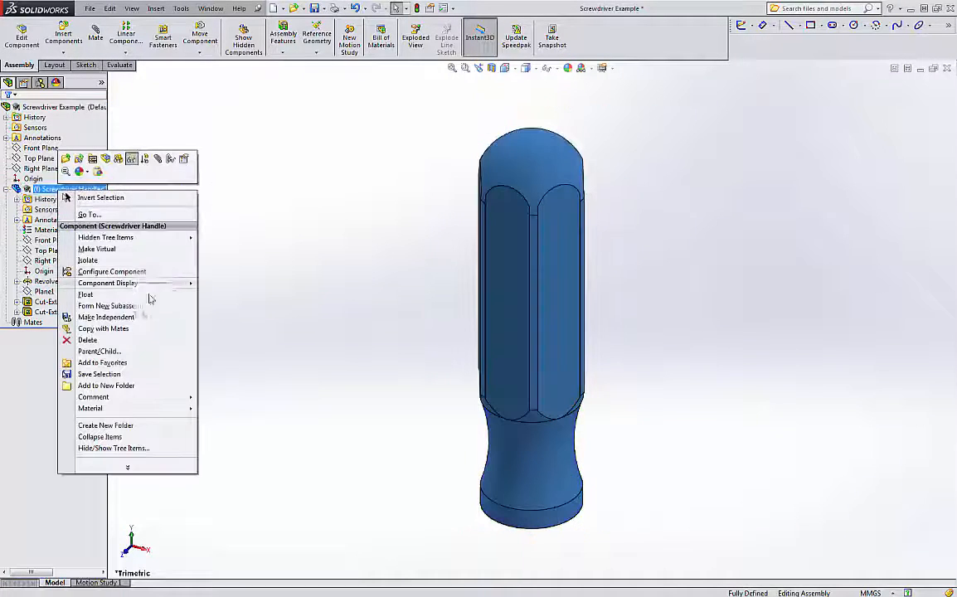
pyautogui.click(98, 295)
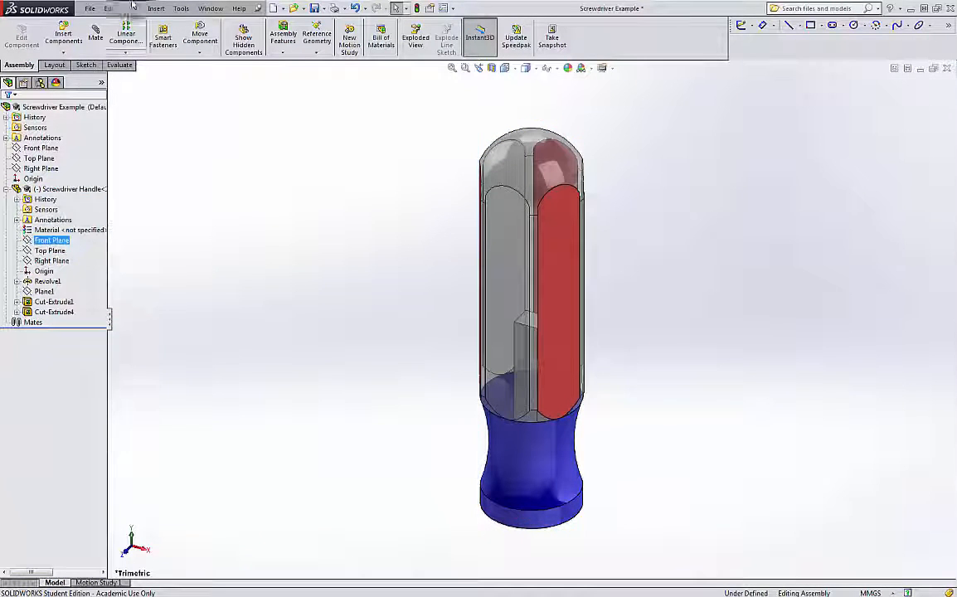
# Step: Mate the assembly's Front Plane coincident with the Screwdriver Handle's Front Plane
pyautogui.click(98, 35)
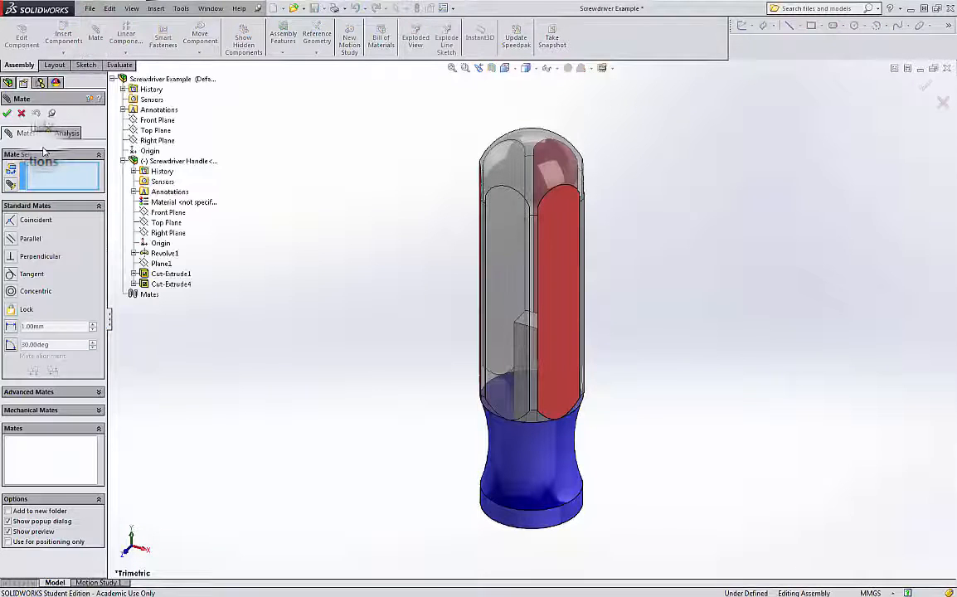
pyautogui.click(152, 121)
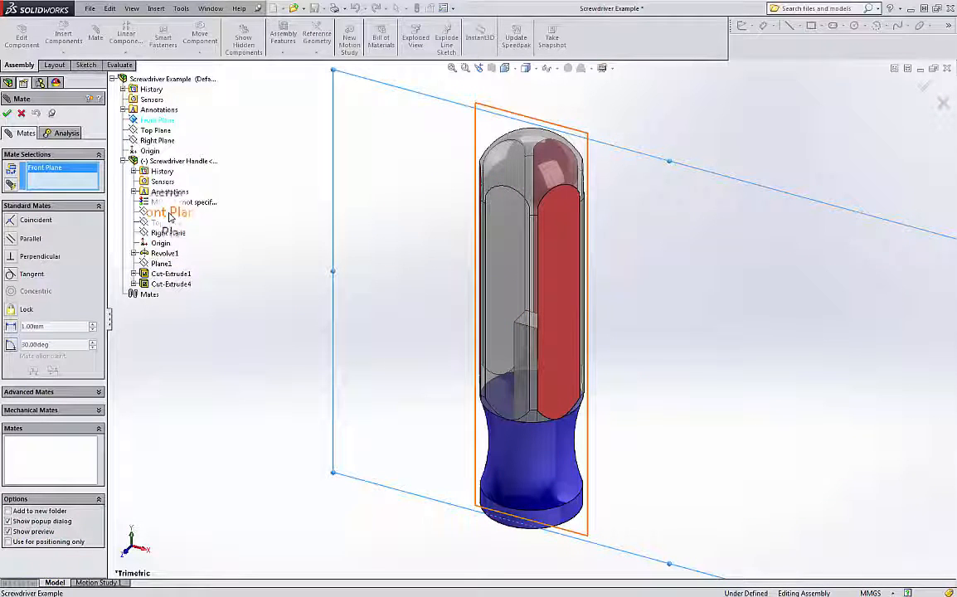
pyautogui.click(170, 218)
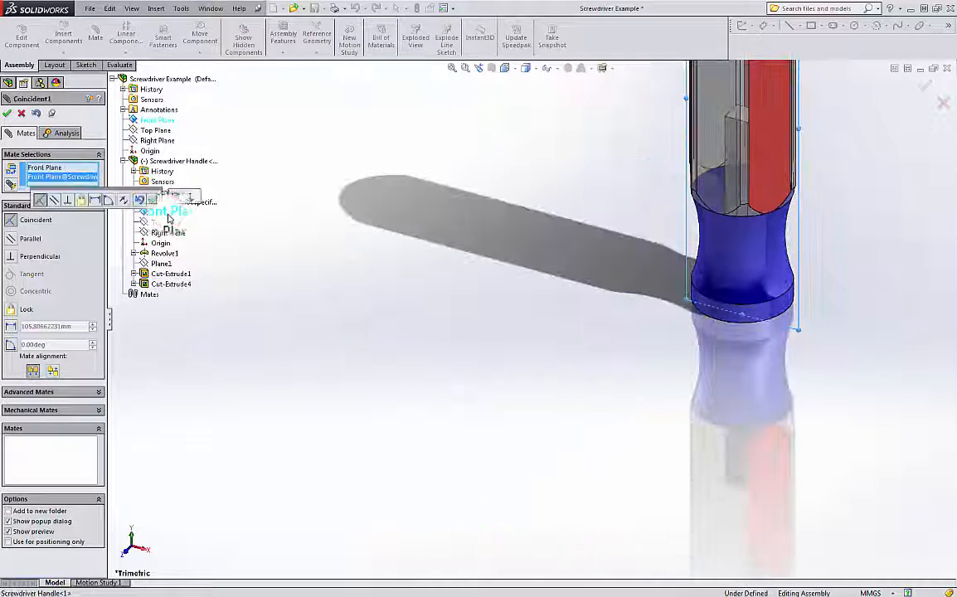
pyautogui.click(190, 197)
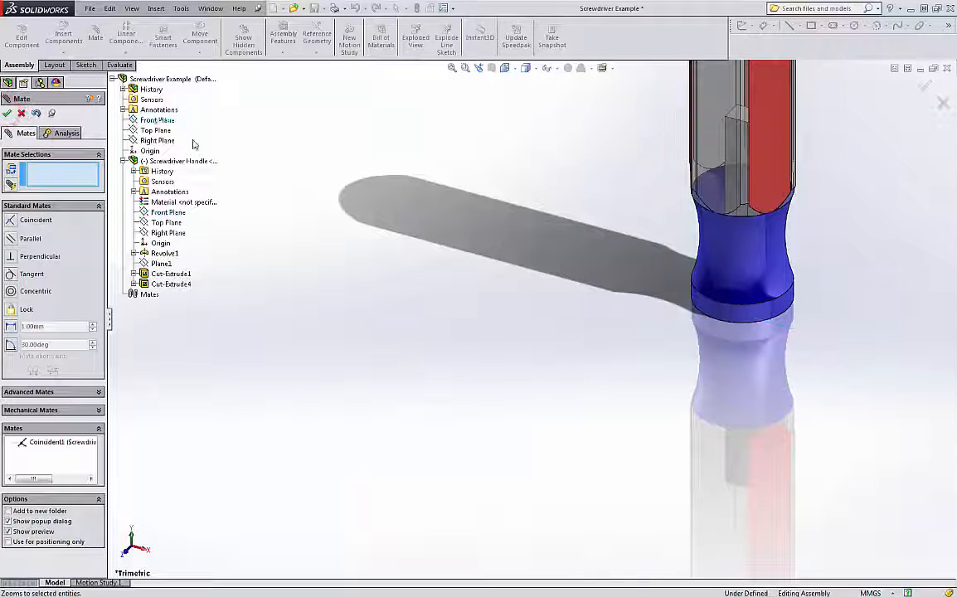
# Step: Mate the assembly's Top and Right Planes coincident with the handle's matching planes, and finish mating
pyautogui.click(156, 131)
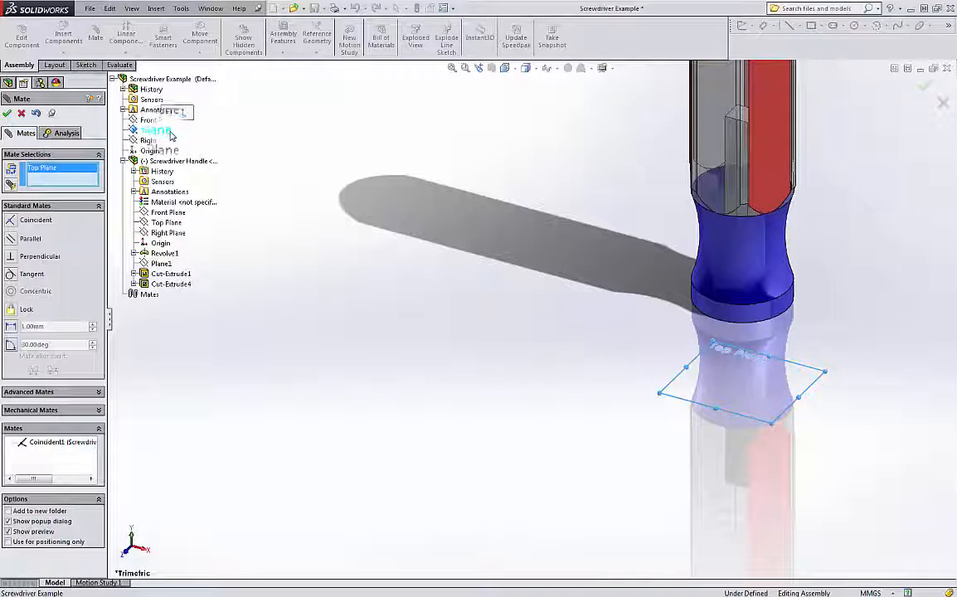
pyautogui.click(170, 223)
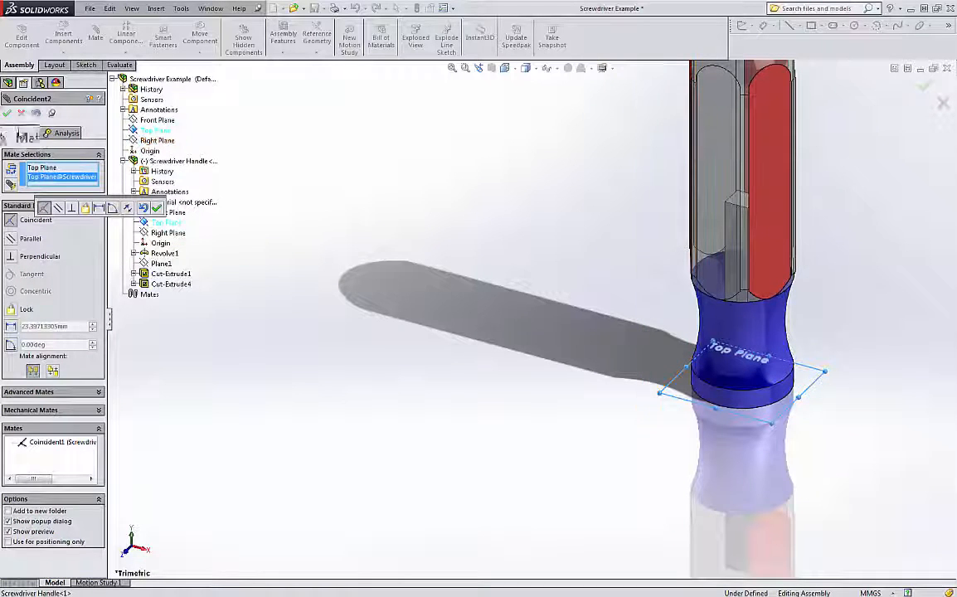
pyautogui.click(8, 113)
pyautogui.click(164, 142)
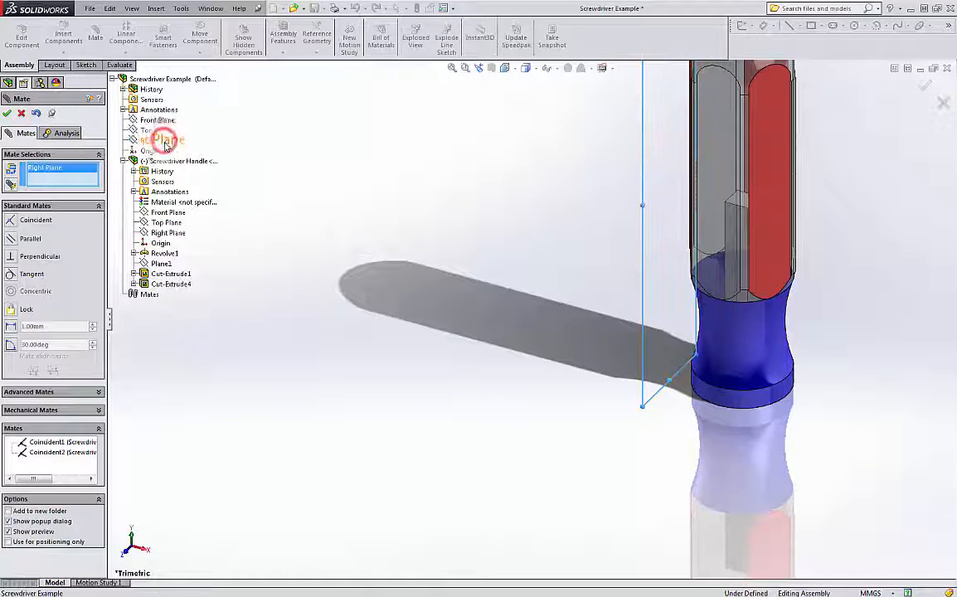
pyautogui.click(171, 234)
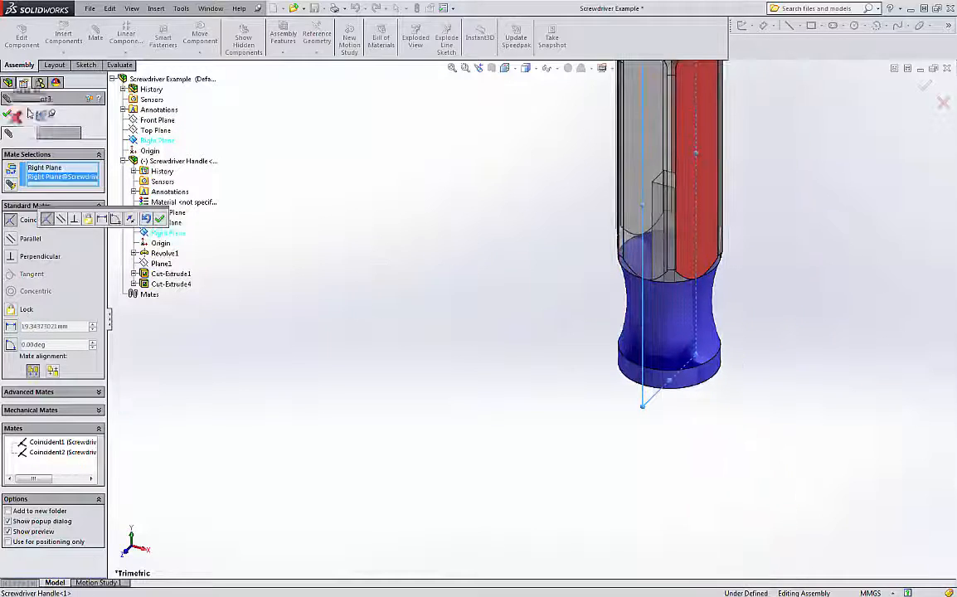
pyautogui.click(7, 114)
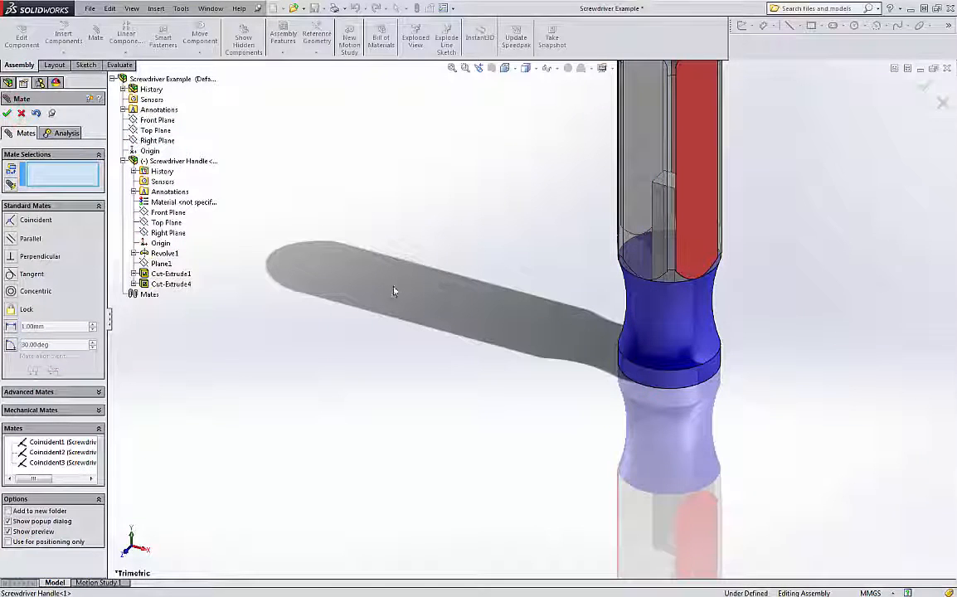
pyautogui.scroll(-5, 419, 325)
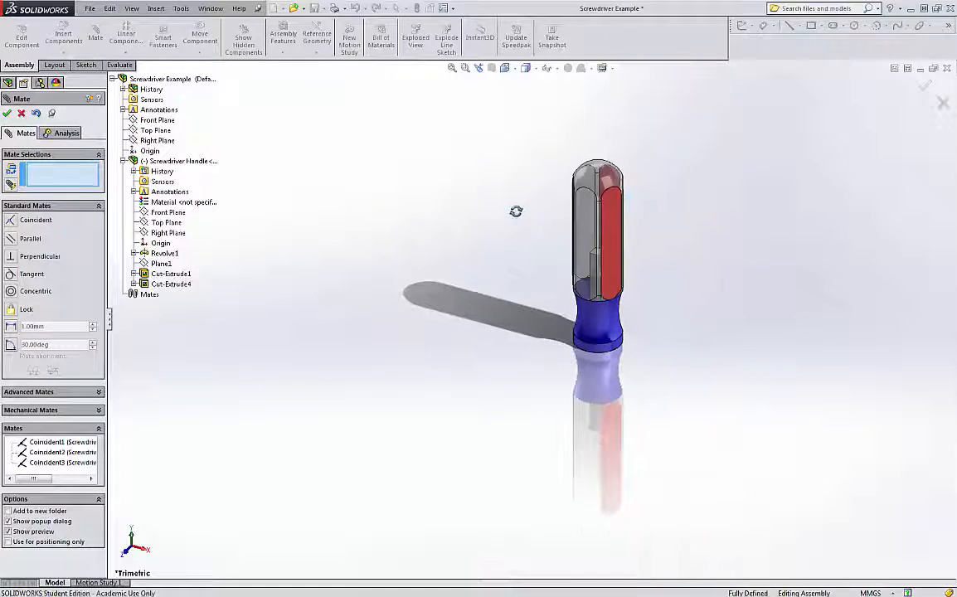
pyautogui.moveTo(516, 211); pyautogui.dragTo(508, 166, button='middle')
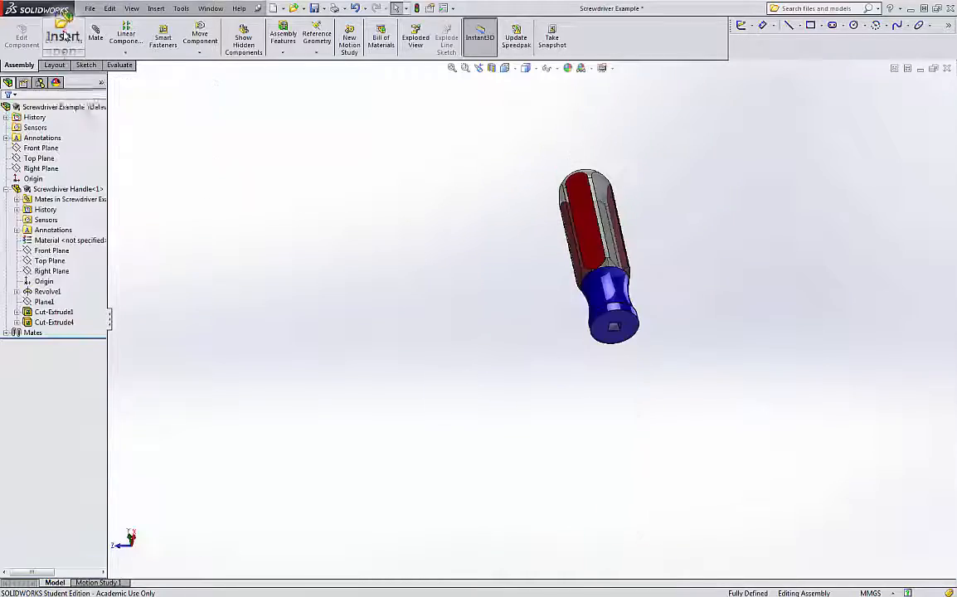
# Step: Insert the Shaft Assembly Example subassembly and place it beside the handle
pyautogui.click(64, 32)
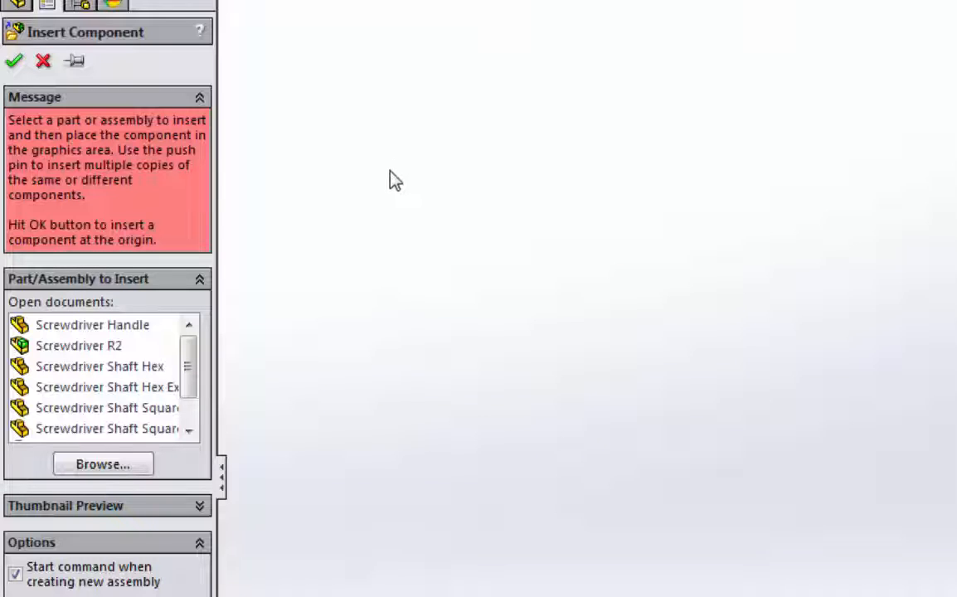
pyautogui.moveTo(189, 383); pyautogui.dragTo(191, 419)
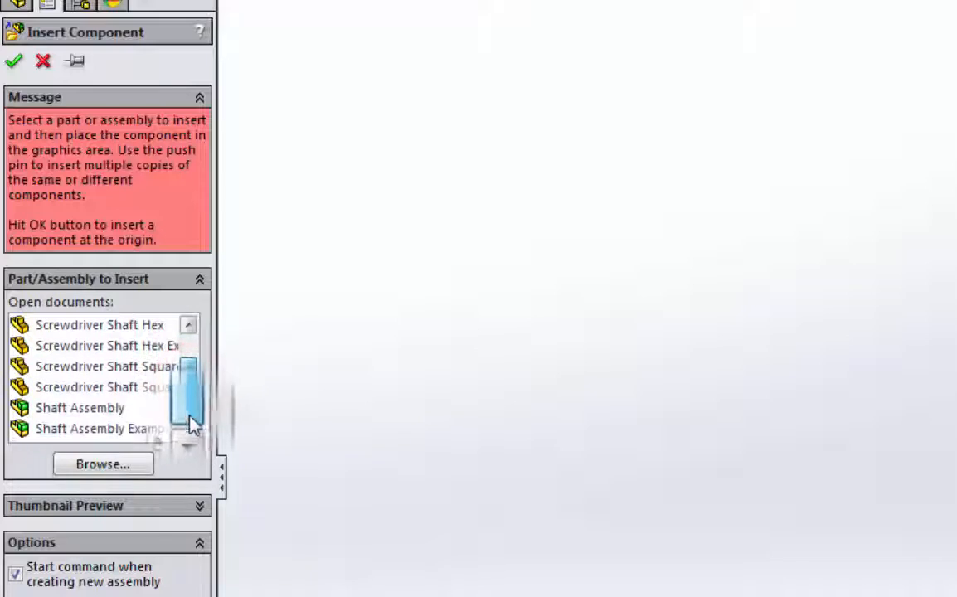
pyautogui.click(109, 429)
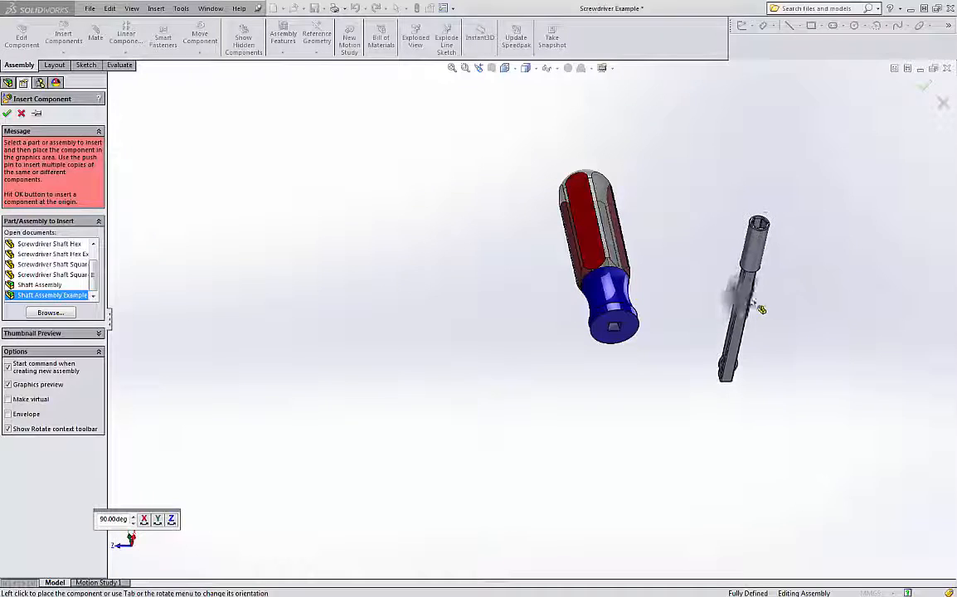
pyautogui.click(748, 295)
# Step: Mate the square shaft's free end face coincident with the bottom face of the square pocket inside the handle
pyautogui.moveTo(524, 352); pyautogui.dragTo(527, 328, button='middle')
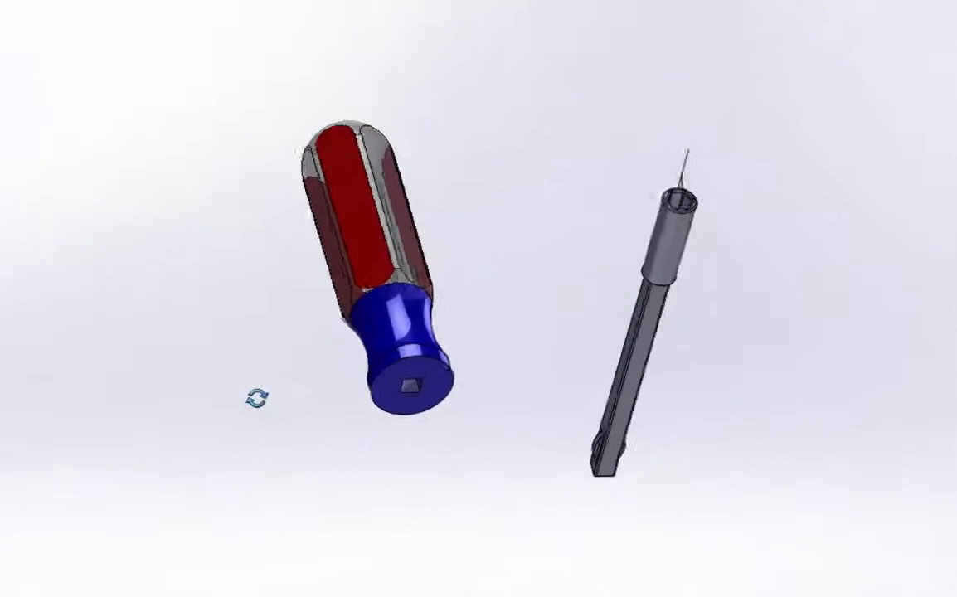
pyautogui.moveTo(321, 397); pyautogui.dragTo(301, 404, button='middle')
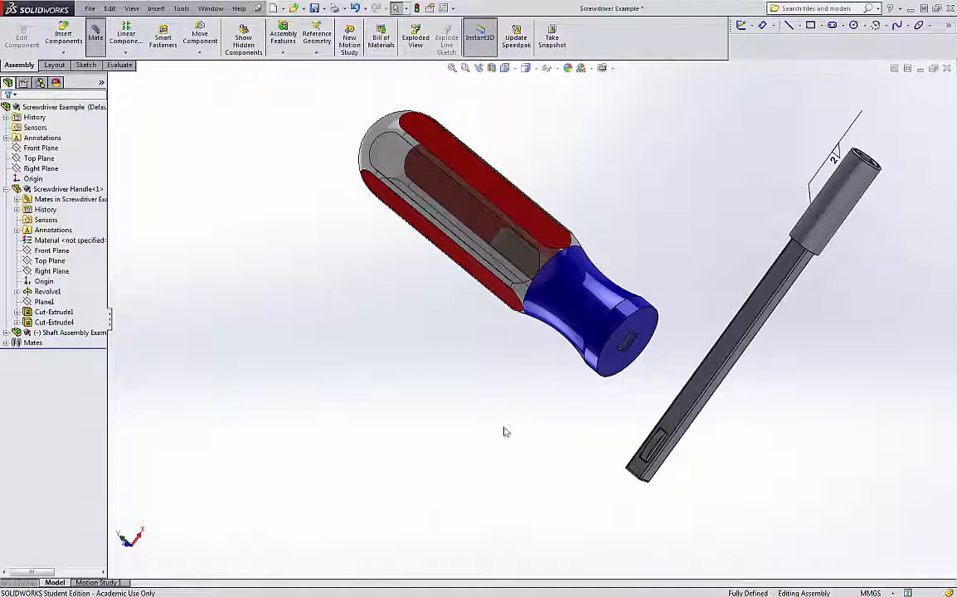
pyautogui.moveTo(628, 485); pyautogui.dragTo(633, 433, button='middle')
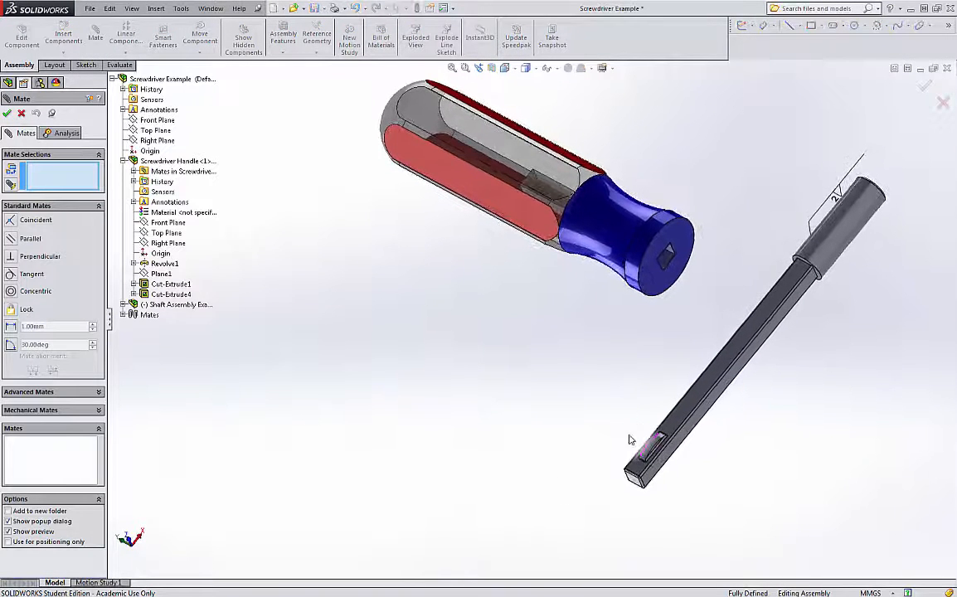
pyautogui.click(636, 481)
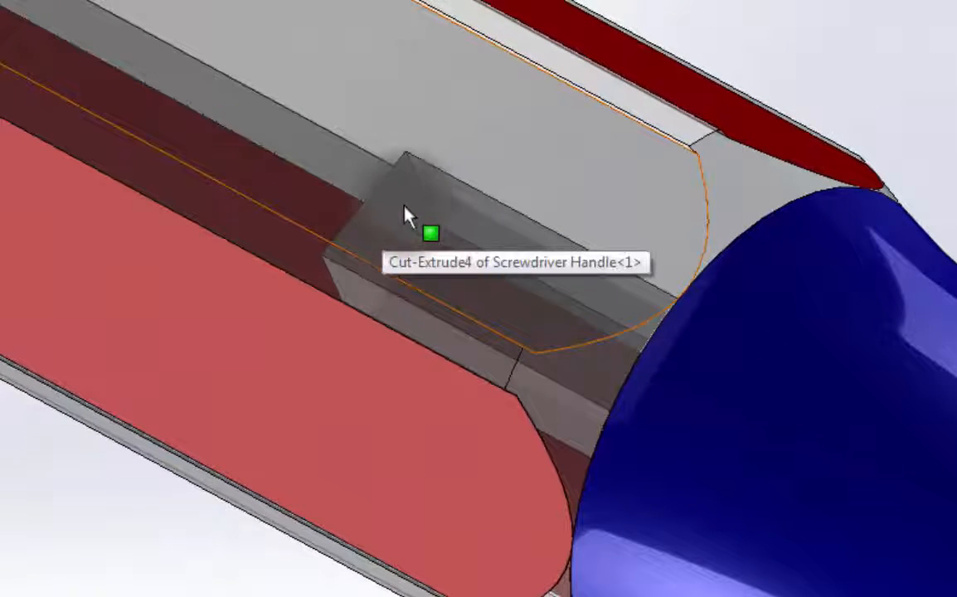
pyautogui.rightClick(398, 212)
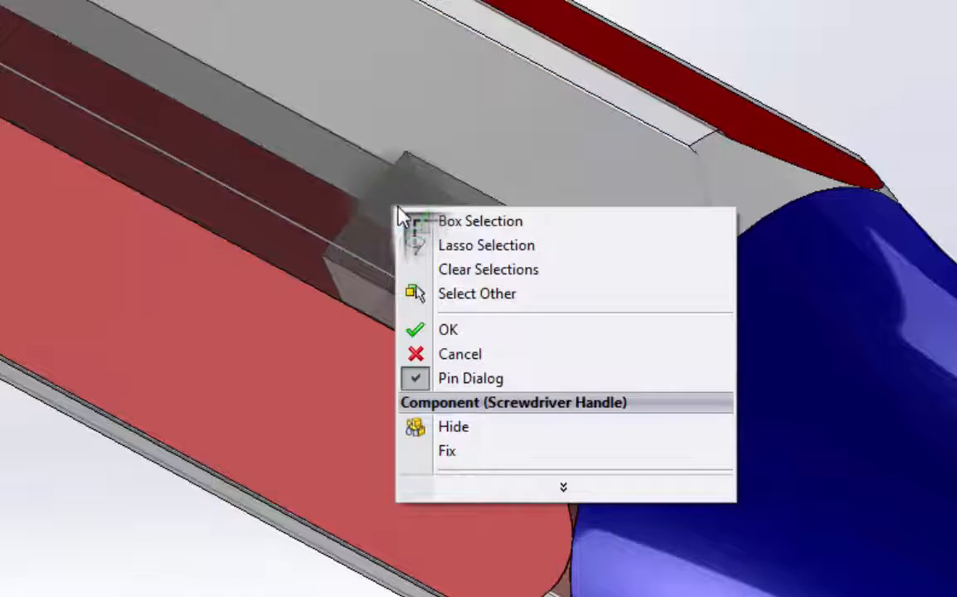
pyautogui.click(496, 294)
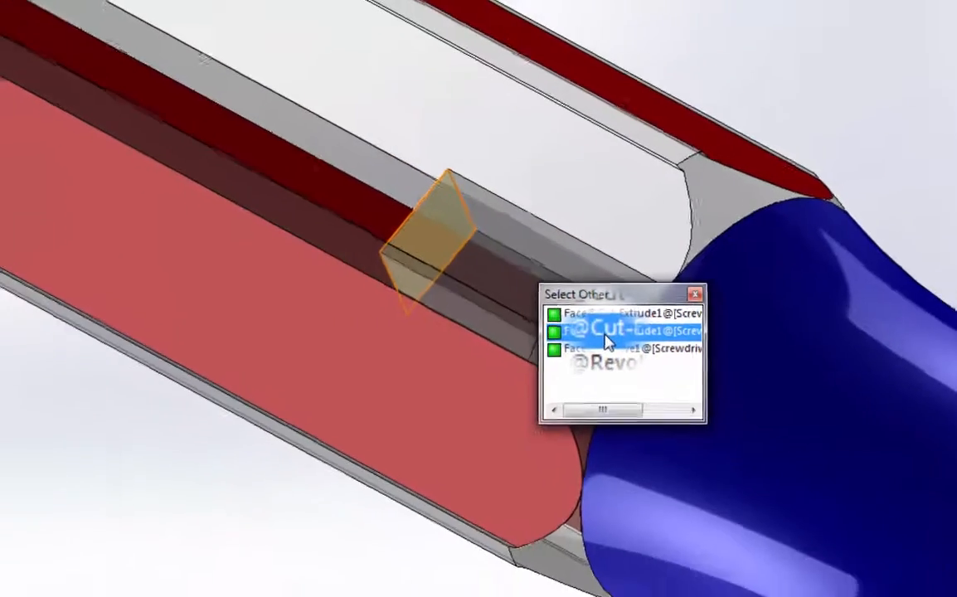
pyautogui.click(600, 355)
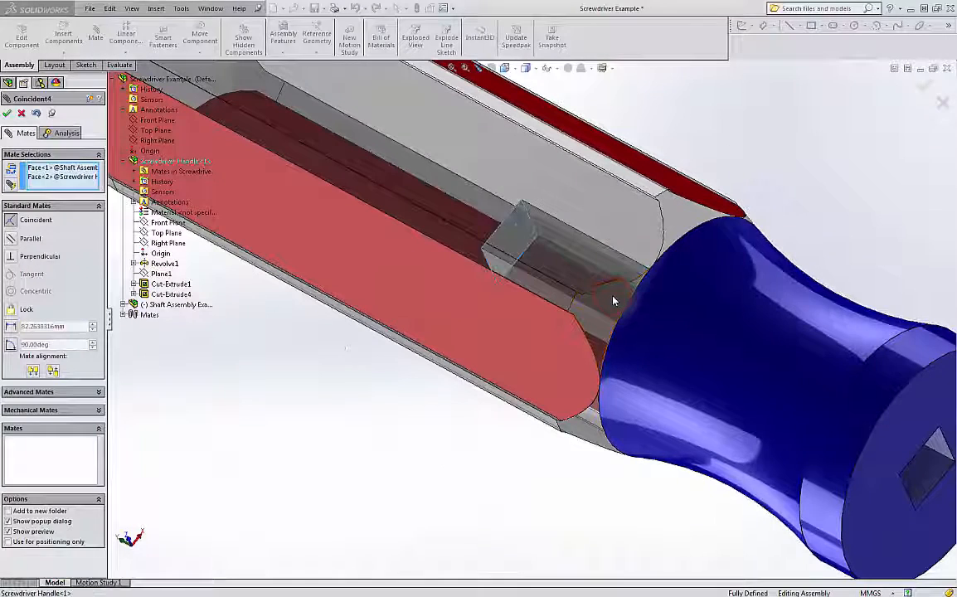
pyautogui.scroll(5, 586, 341)
pyautogui.scroll(3, 582, 340)
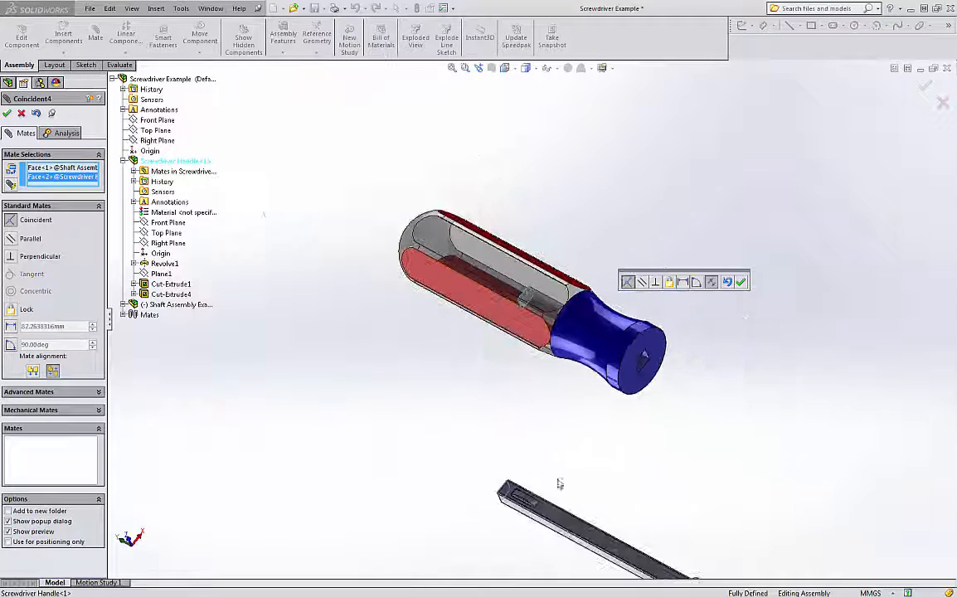
pyautogui.click(7, 114)
# Step: Reposition the shaft near the handle and mate the handle's Front Plane coincident with the shaft assembly's Front Plane
pyautogui.moveTo(578, 496); pyautogui.dragTo(625, 210)
pyautogui.moveTo(626, 210); pyautogui.dragTo(637, 269, button='middle')
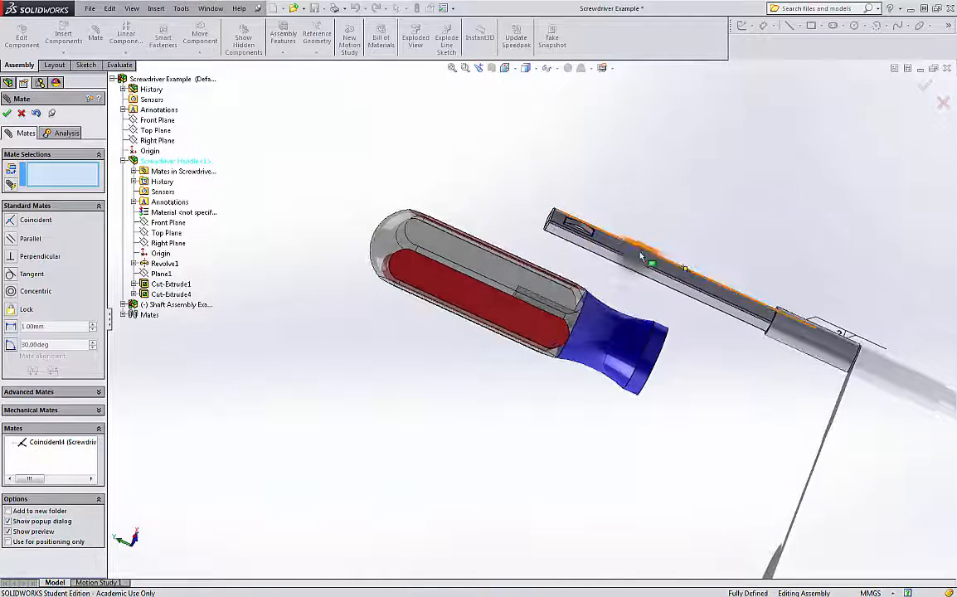
pyautogui.moveTo(634, 257); pyautogui.dragTo(655, 336)
pyautogui.moveTo(664, 340); pyautogui.dragTo(645, 300, button='middle')
pyautogui.click(171, 121)
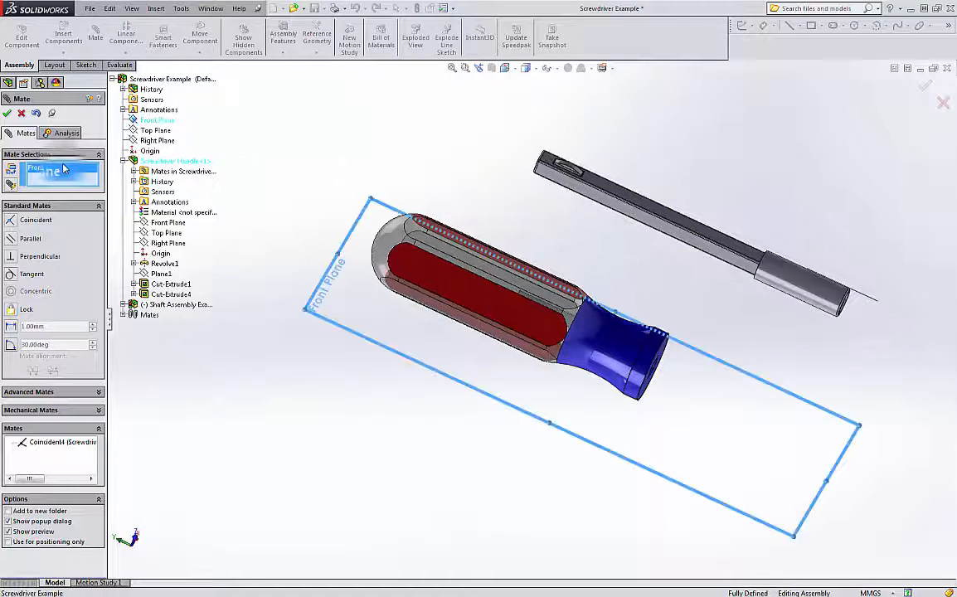
pyautogui.press('Delete')
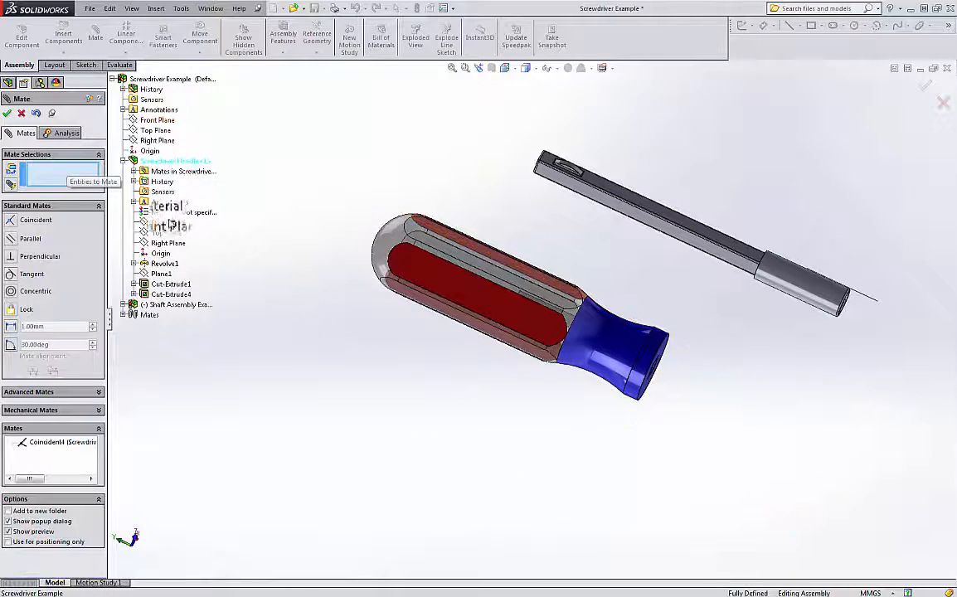
pyautogui.click(168, 223)
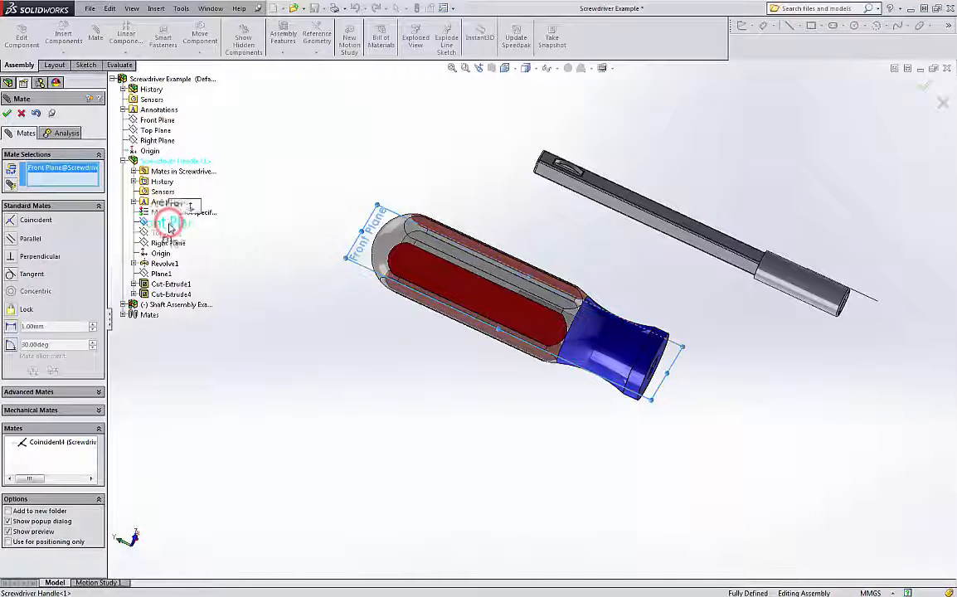
pyautogui.click(122, 304)
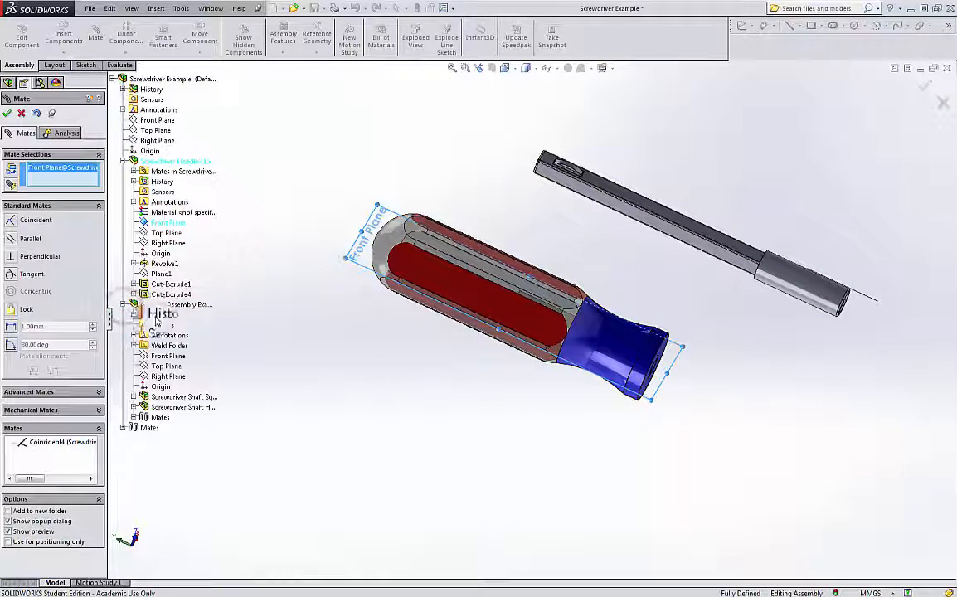
pyautogui.click(170, 357)
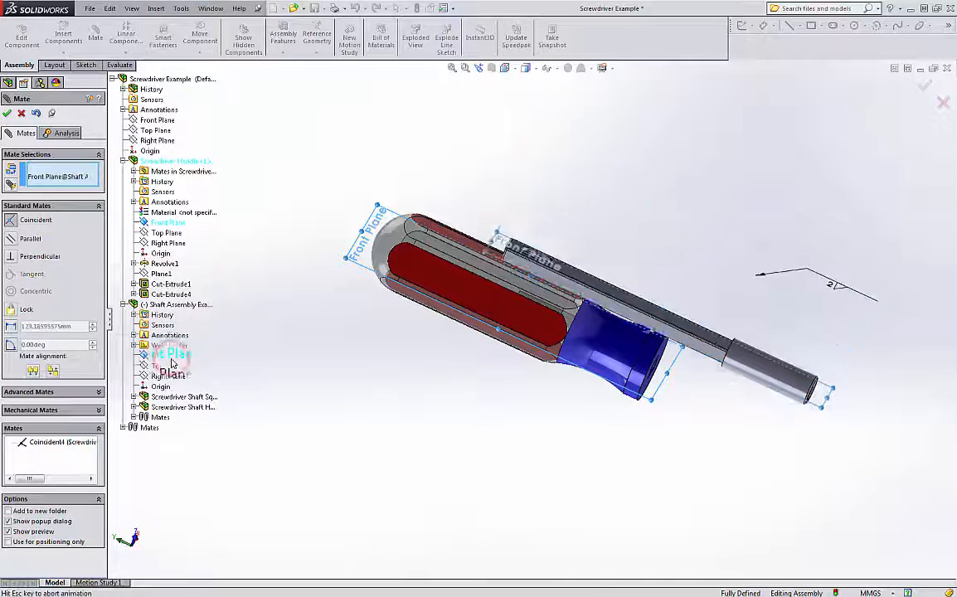
pyautogui.click(7, 114)
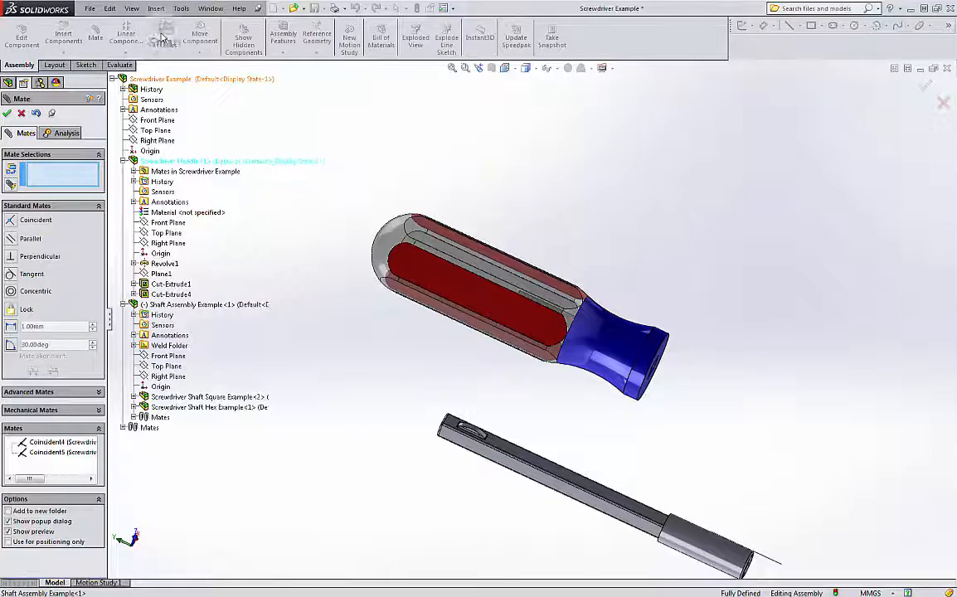
# Step: Show temporary axes and mate the handle's central axis coincident with the hex shaft's central axis
pyautogui.click(131, 9)
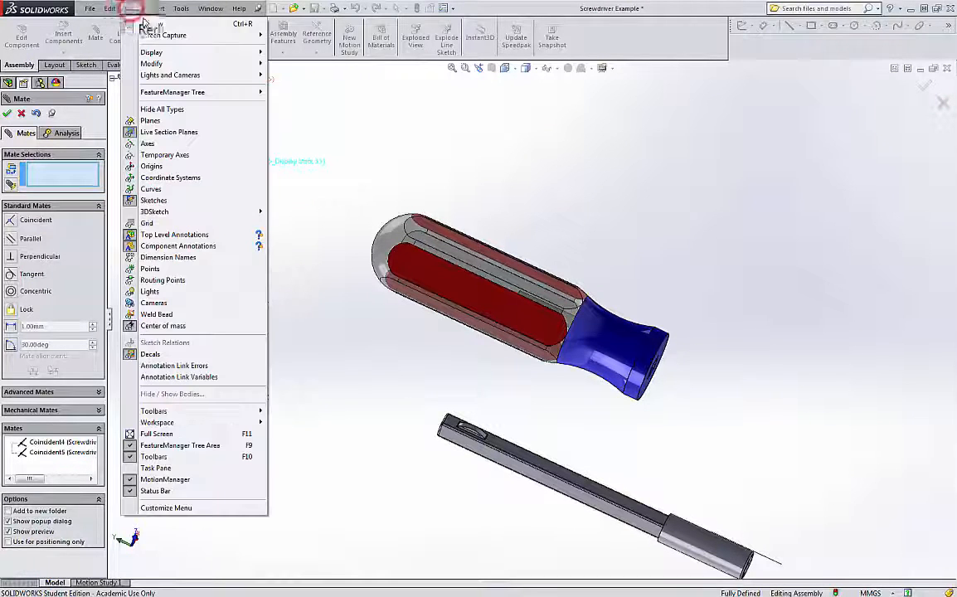
pyautogui.click(176, 158)
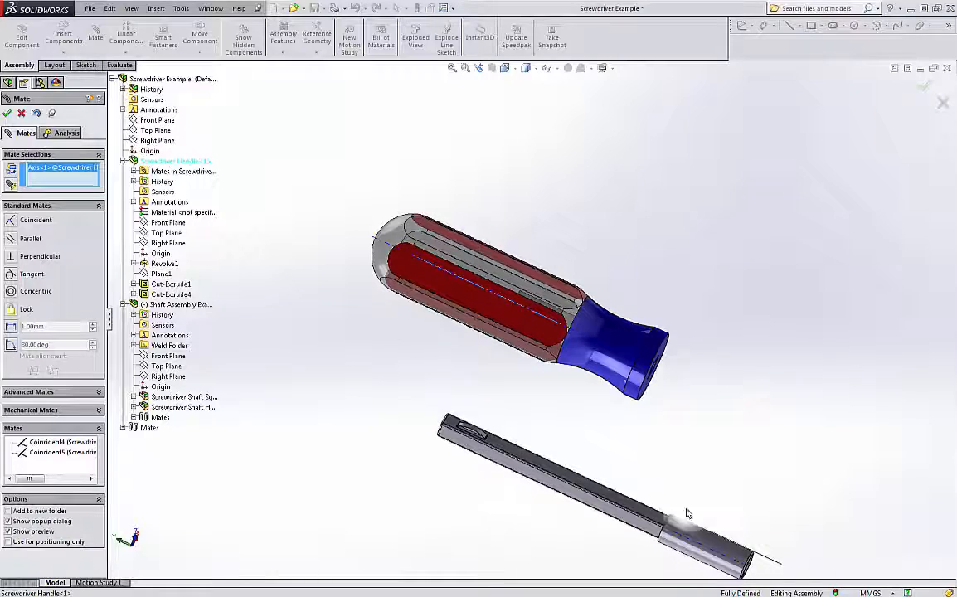
pyautogui.click(708, 552)
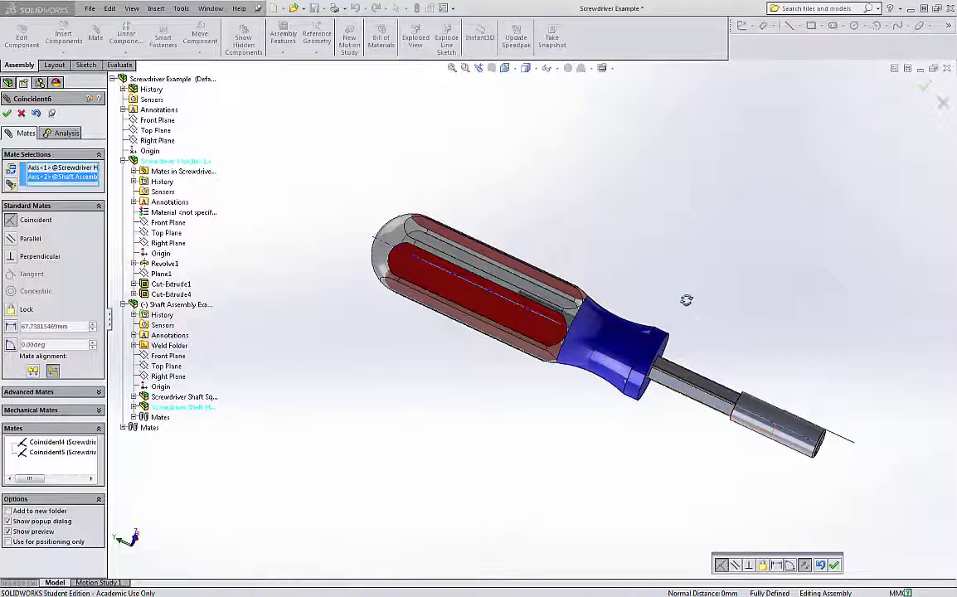
pyautogui.moveTo(683, 354); pyautogui.dragTo(645, 365, button='middle')
pyautogui.scroll(-10, 645, 365)
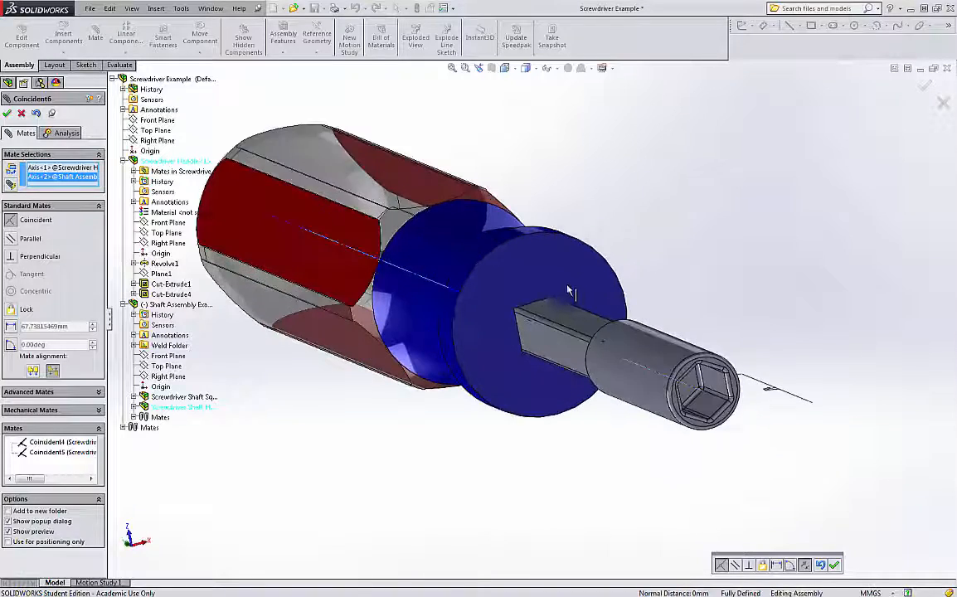
pyautogui.click(8, 113)
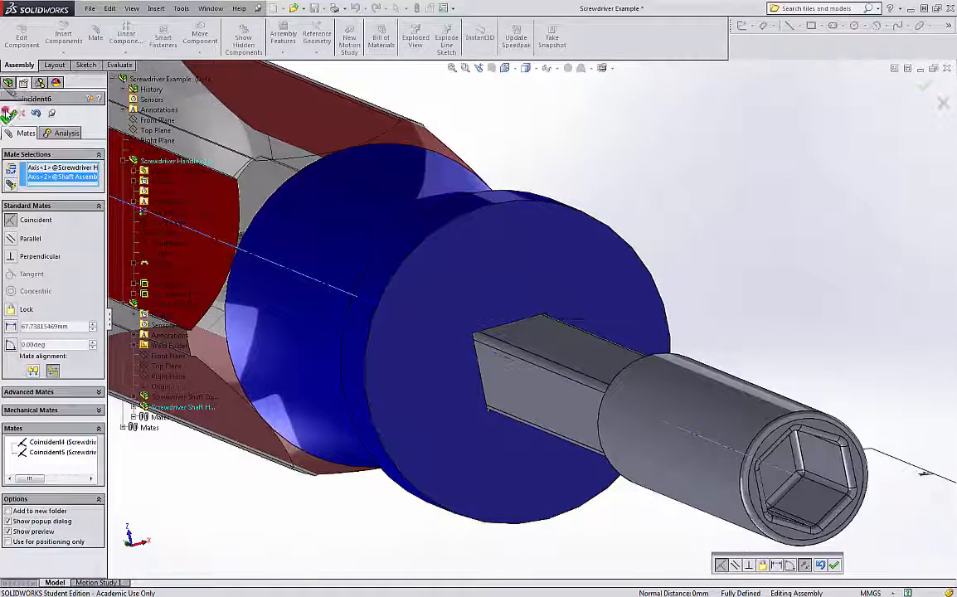
# Step: Examine the weld joint between the square shaft and the hex shaft from several sides, and finish mating
pyautogui.scroll(4, 501, 432)
pyautogui.scroll(1, 501, 432)
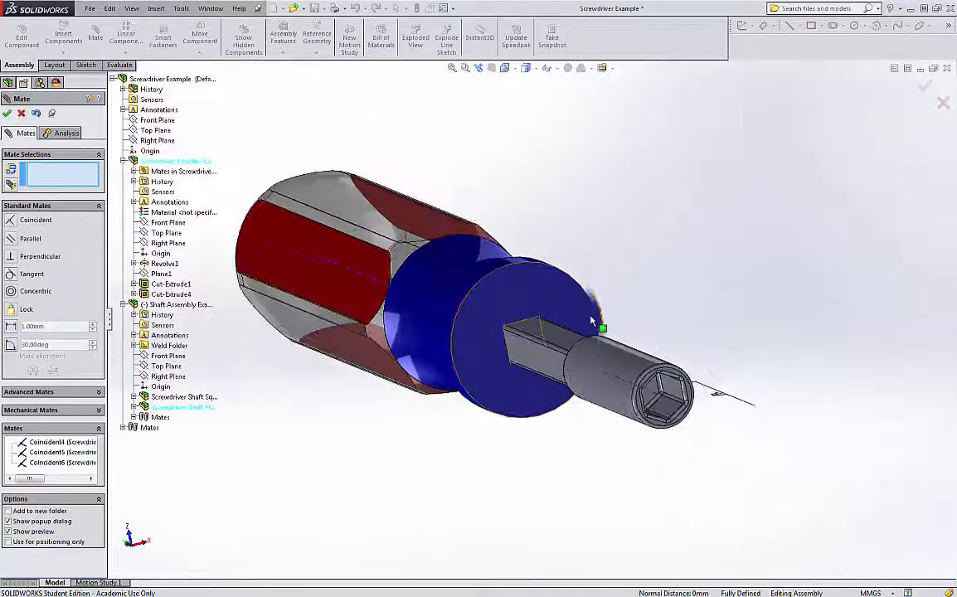
pyautogui.moveTo(591, 322); pyautogui.dragTo(720, 402, button='middle')
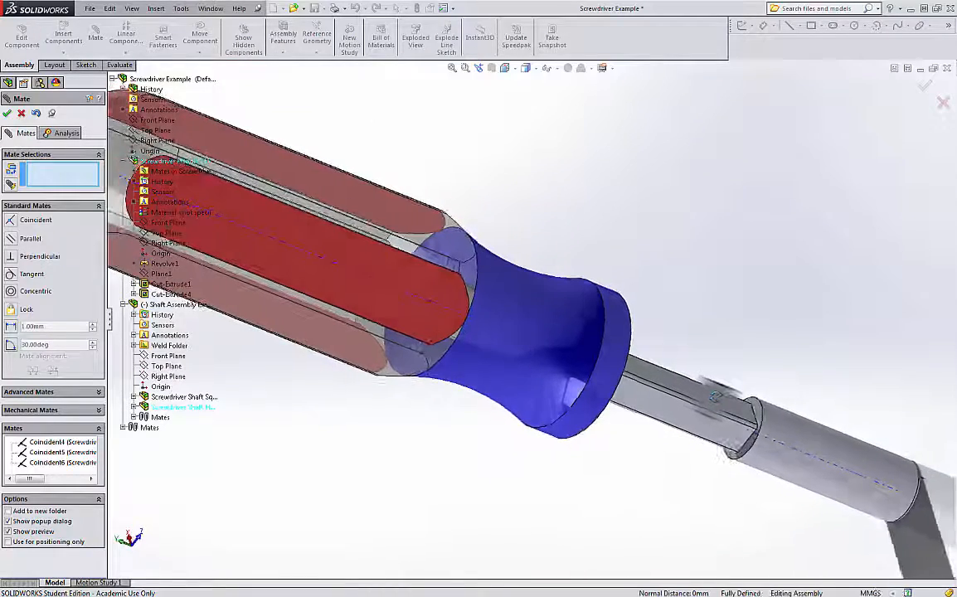
pyautogui.scroll(-3, 746, 432)
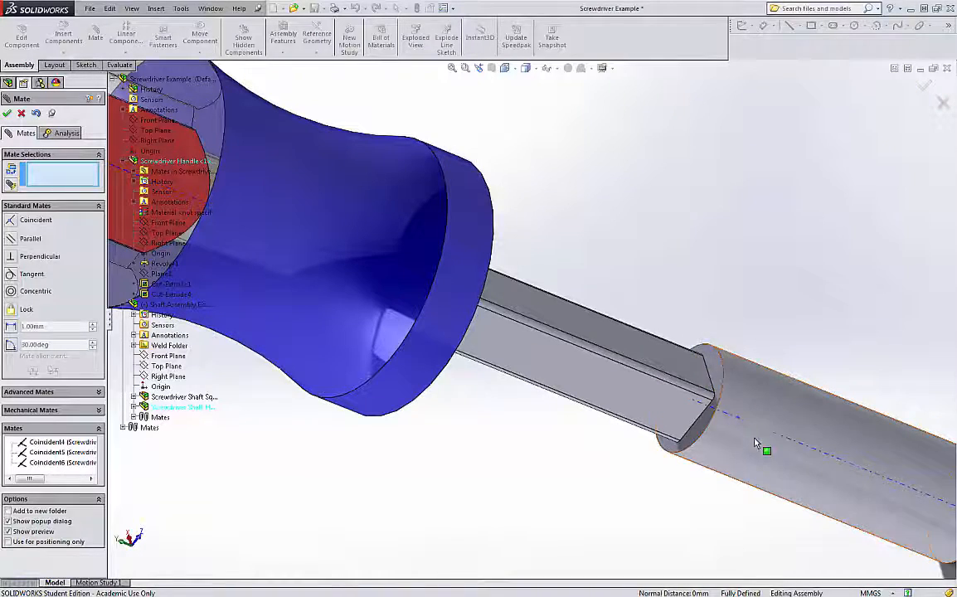
pyautogui.scroll(5, 759, 446)
pyautogui.moveTo(763, 449); pyautogui.dragTo(255, 378, button='middle')
pyautogui.scroll(-6, 297, 380)
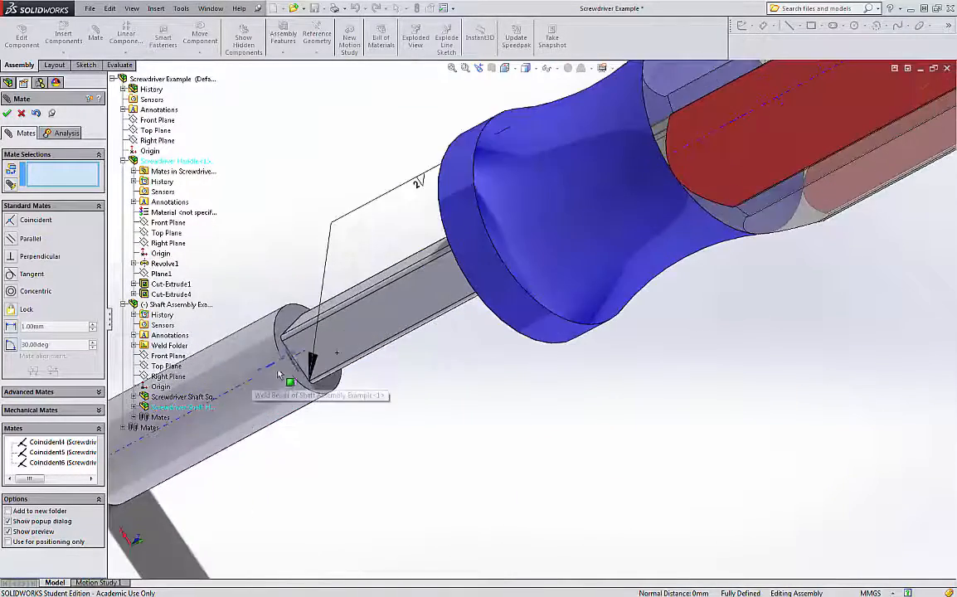
pyautogui.scroll(5, 332, 376)
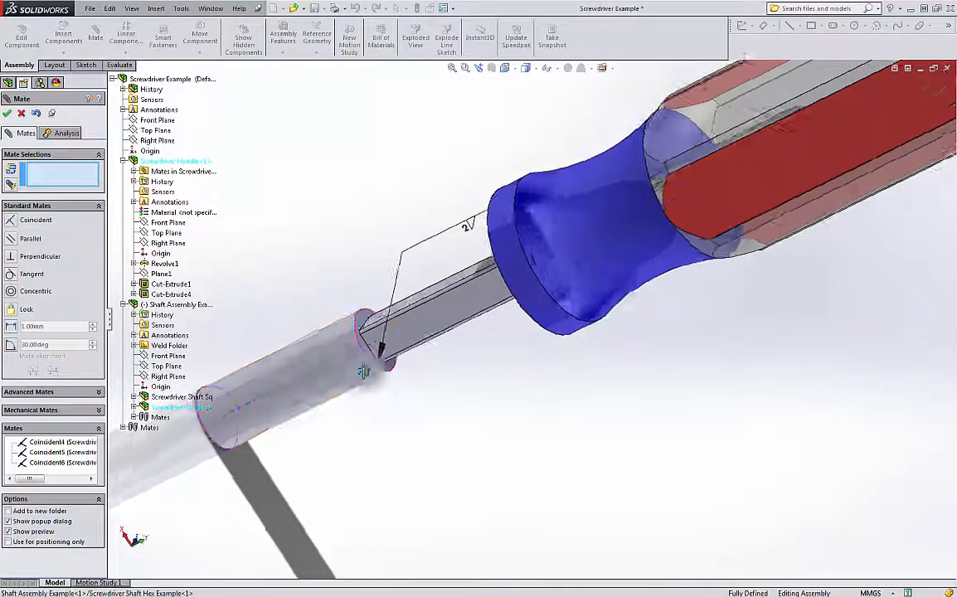
pyautogui.moveTo(340, 378); pyautogui.dragTo(520, 395, button='middle')
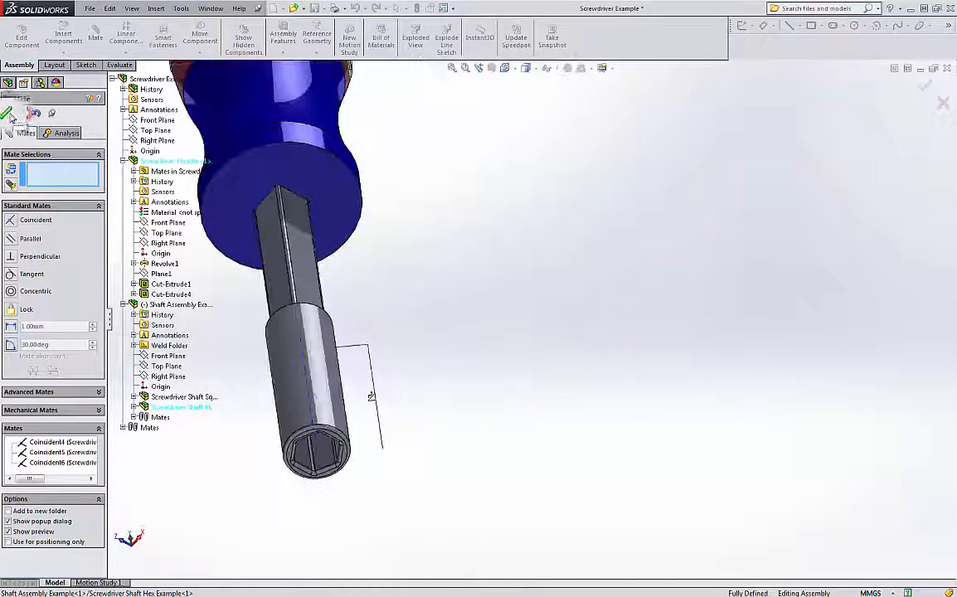
pyautogui.click(8, 113)
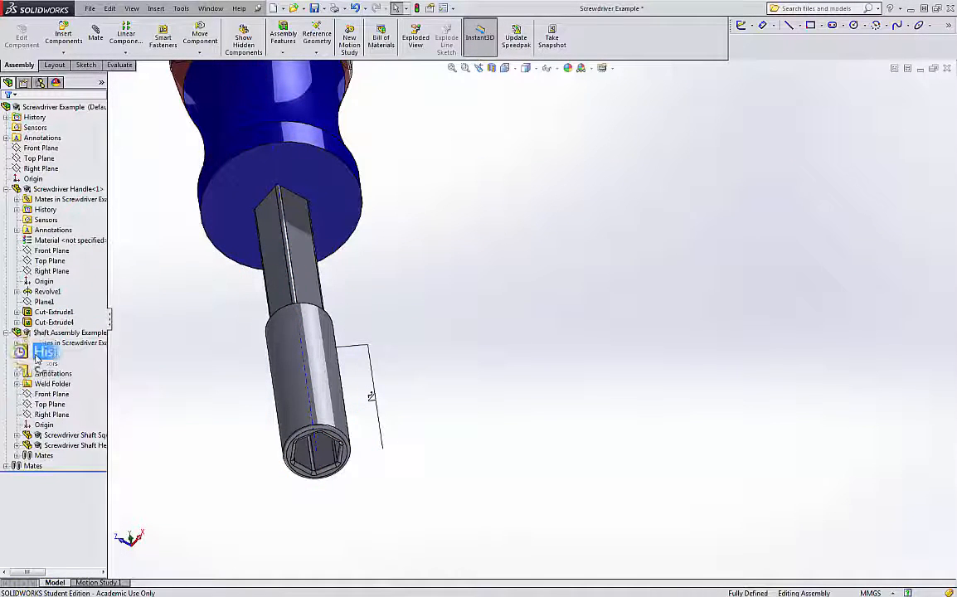
# Step: Suppress the weld bead under the 2mm Fillet Weld in the shaft assembly's Weld Folder
pyautogui.click(17, 384)
pyautogui.rightClick(58, 395)
pyautogui.click(25, 394)
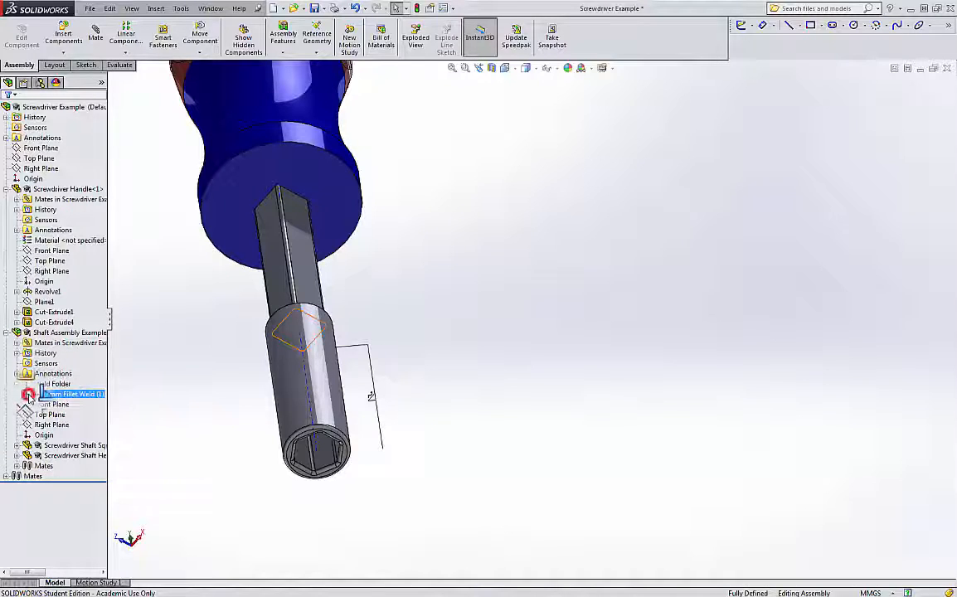
pyautogui.rightClick(62, 404)
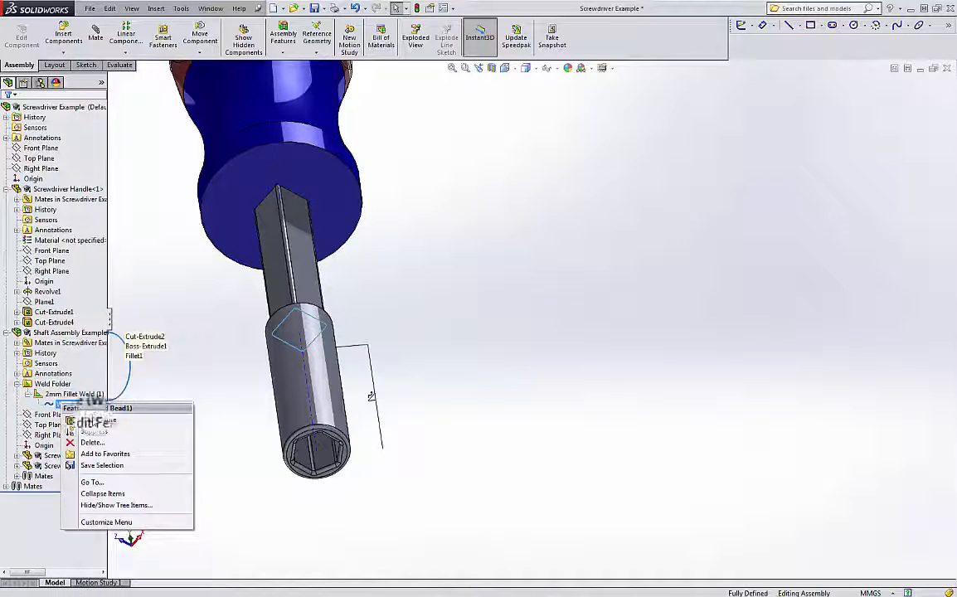
pyautogui.click(95, 431)
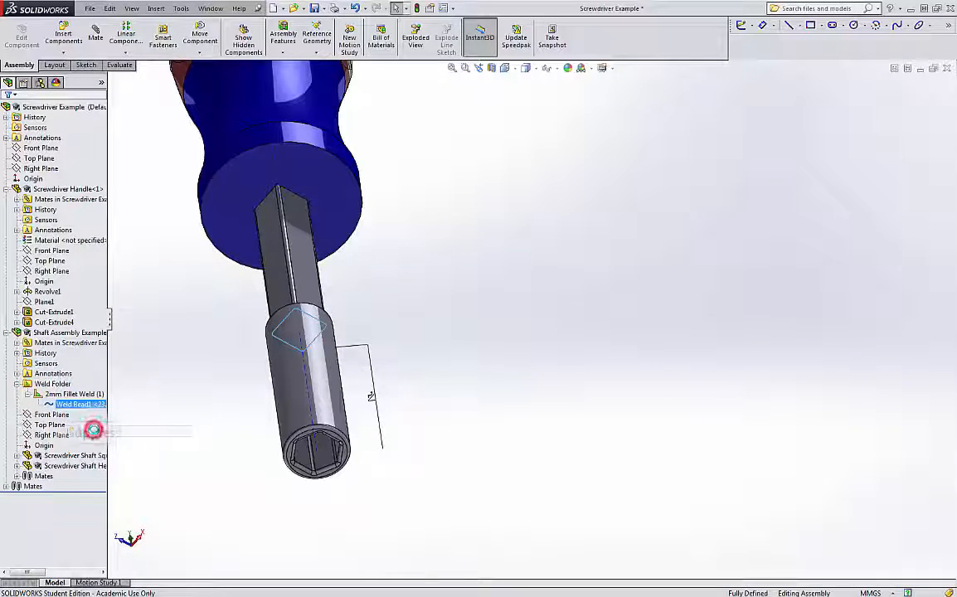
pyautogui.click(182, 403)
# Step: Hide the temporary axes in the assembly view
pyautogui.scroll(4, 225, 364)
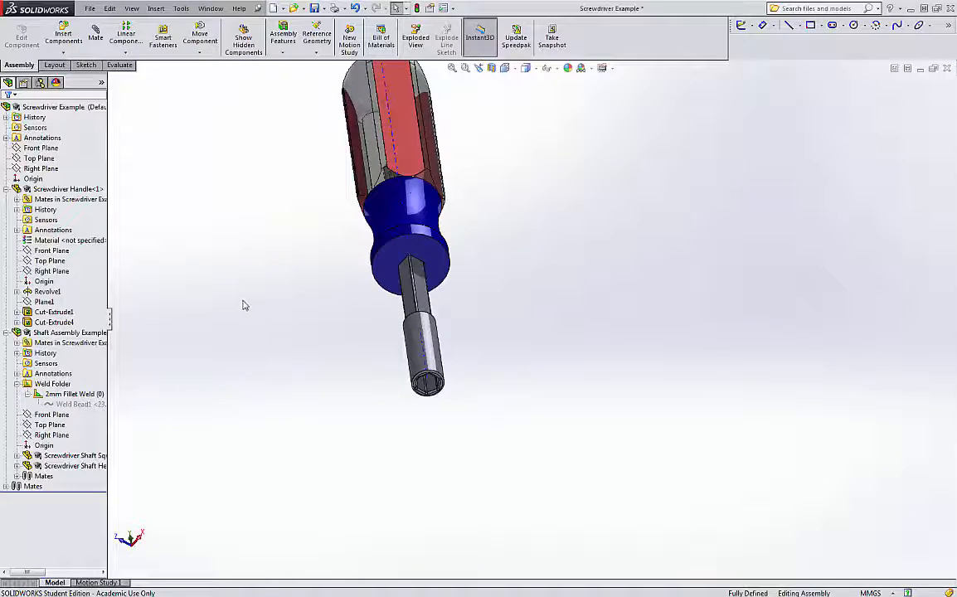
pyautogui.moveTo(243, 305); pyautogui.dragTo(312, 275, button='middle')
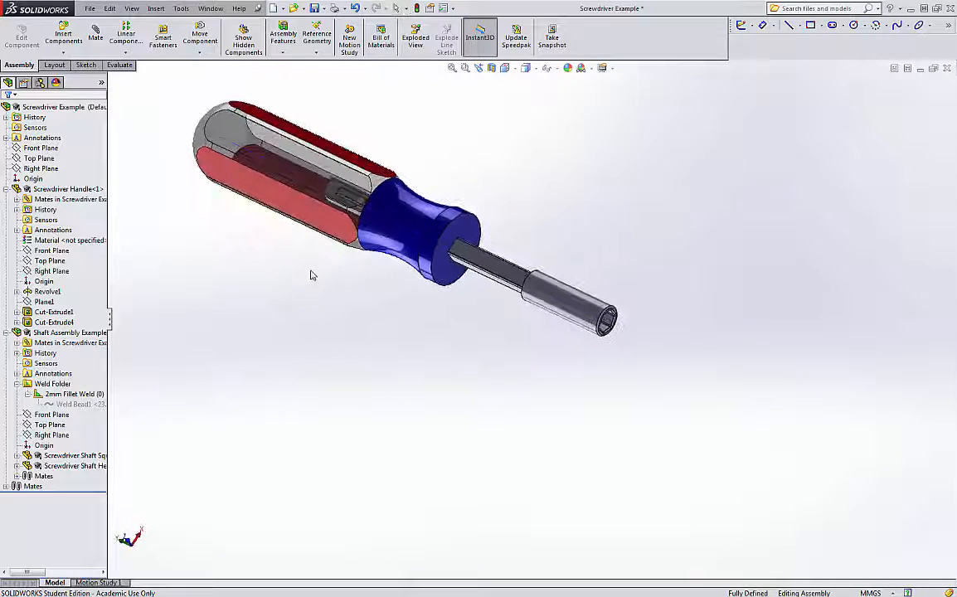
pyautogui.click(132, 8)
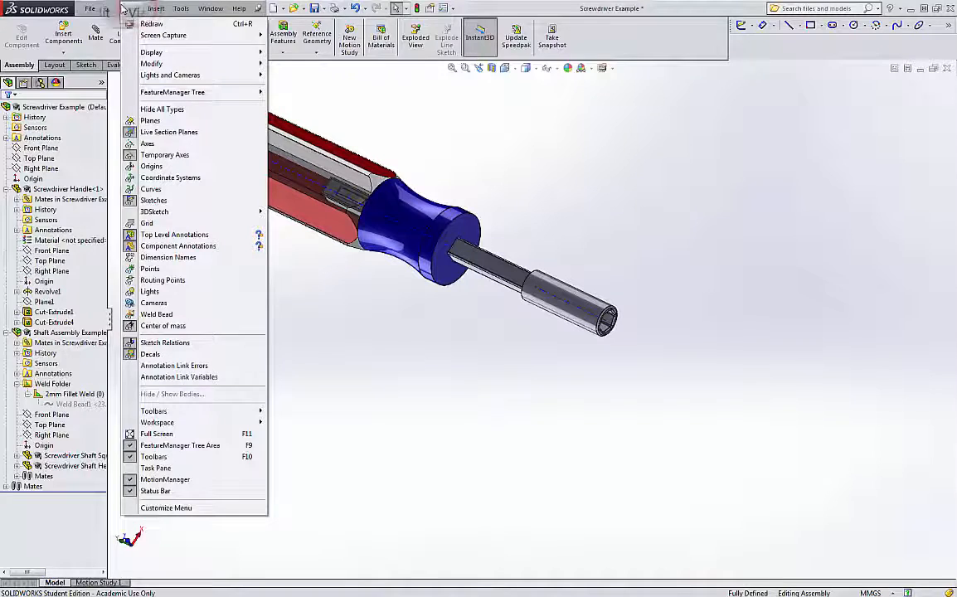
pyautogui.click(119, 8)
pyautogui.click(132, 9)
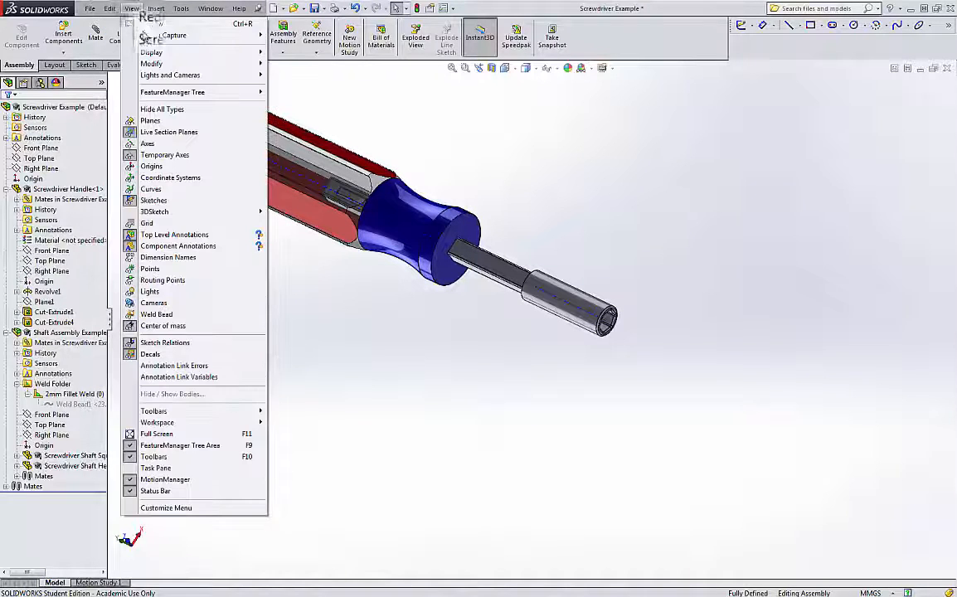
pyautogui.click(161, 156)
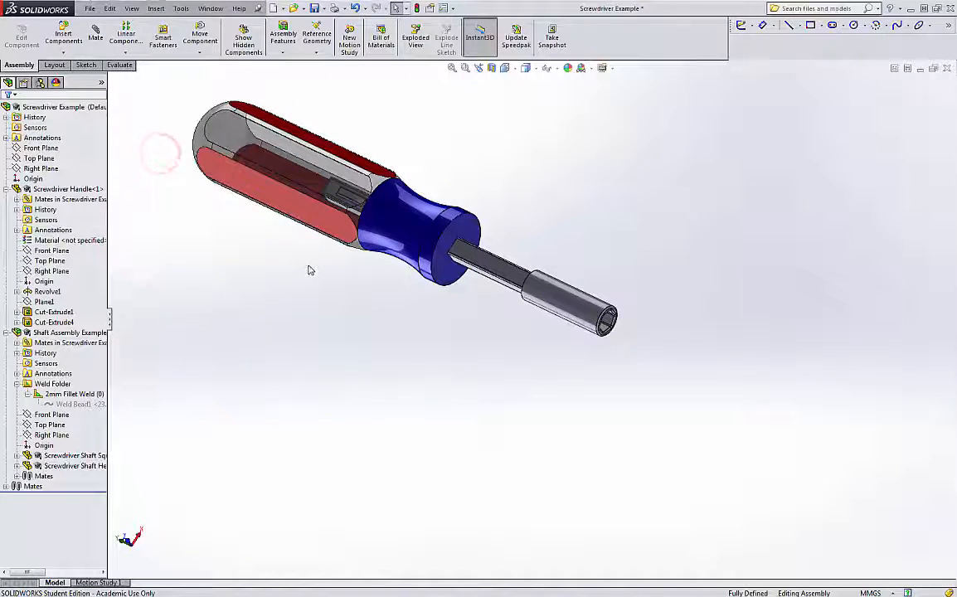
# Step: Examine how the square shaft's end and its curved side tabs sit inside the transparent handle
pyautogui.scroll(3, 286, 239)
pyautogui.scroll(-2, 357, 237)
pyautogui.scroll(-4, 400, 258)
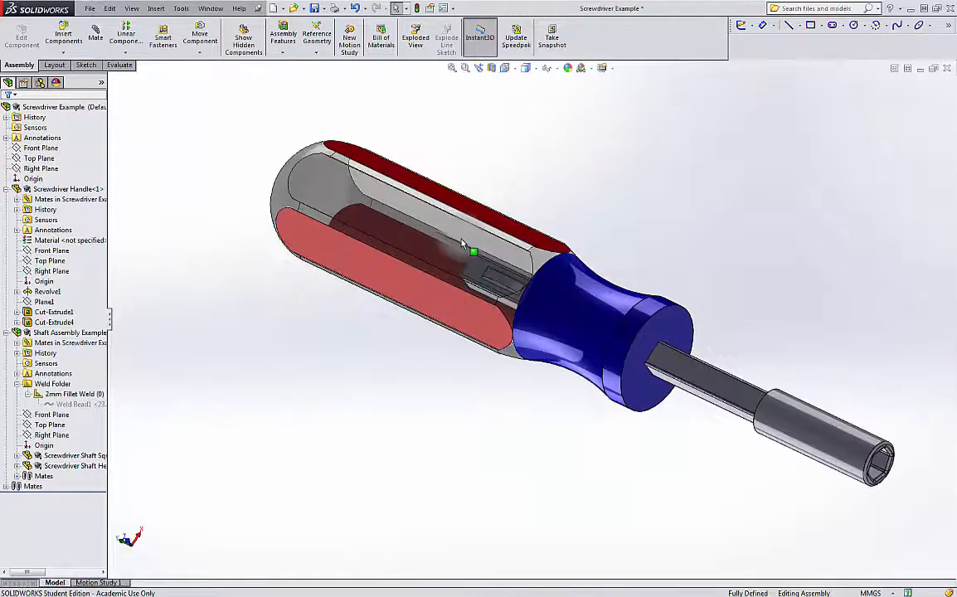
pyautogui.moveTo(441, 405); pyautogui.dragTo(573, 291, button='middle')
pyautogui.scroll(-4, 555, 300)
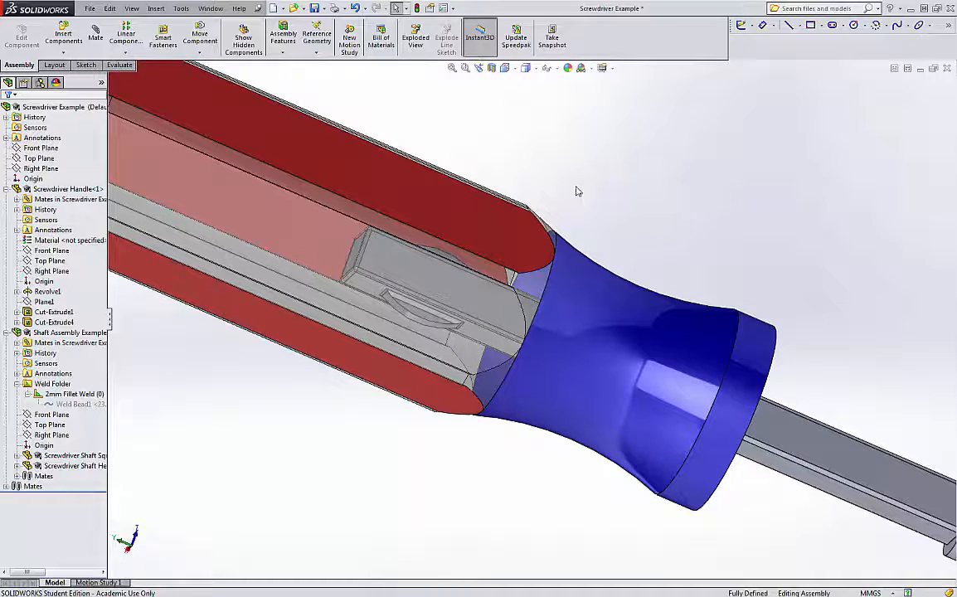
pyautogui.scroll(5, 576, 198)
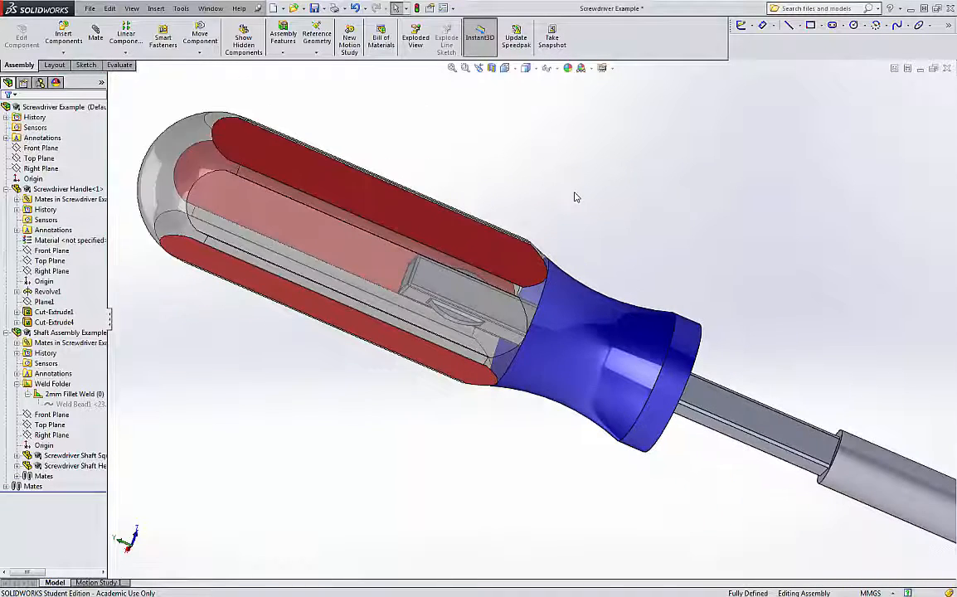
pyautogui.scroll(-2, 577, 198)
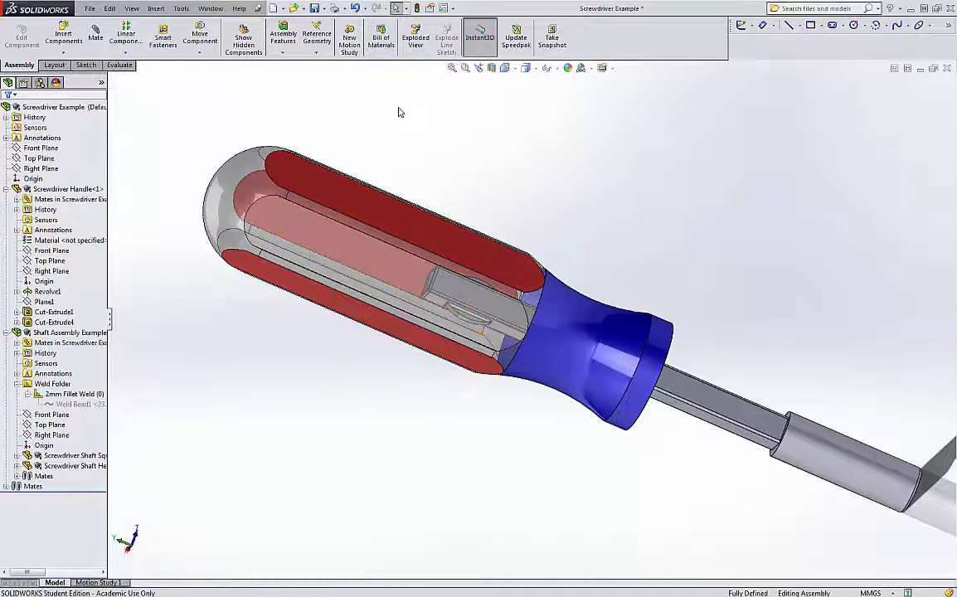
# Step: Run Interference Detection on the whole Screwdriver Example assembly, review the individual interferences, and close the check
pyautogui.click(179, 10)
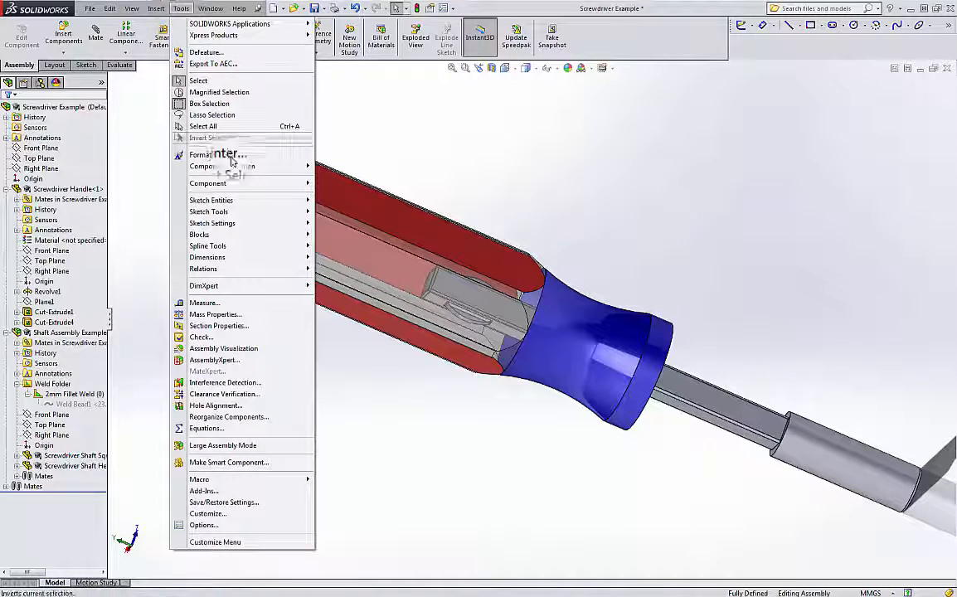
pyautogui.click(230, 383)
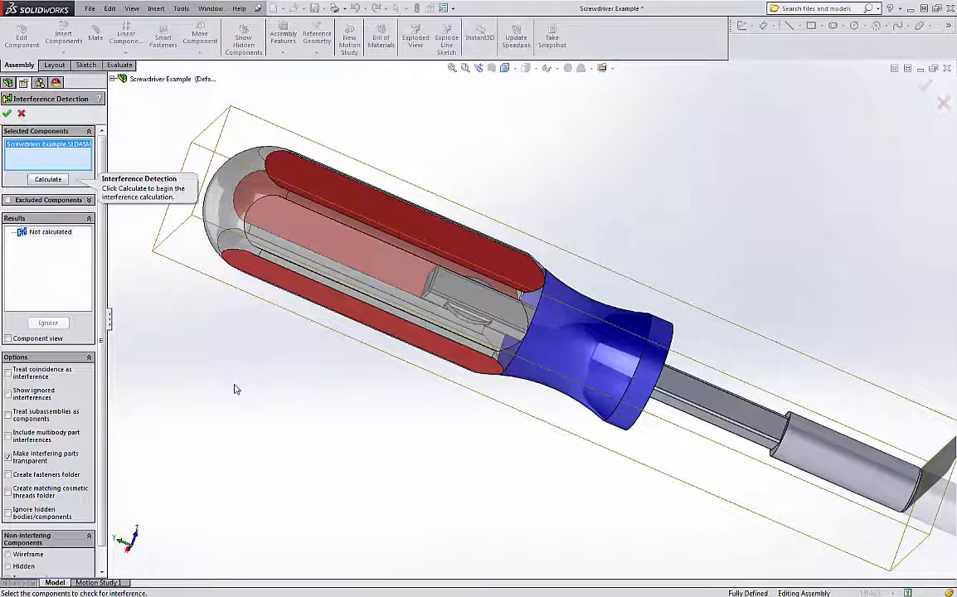
pyautogui.click(48, 181)
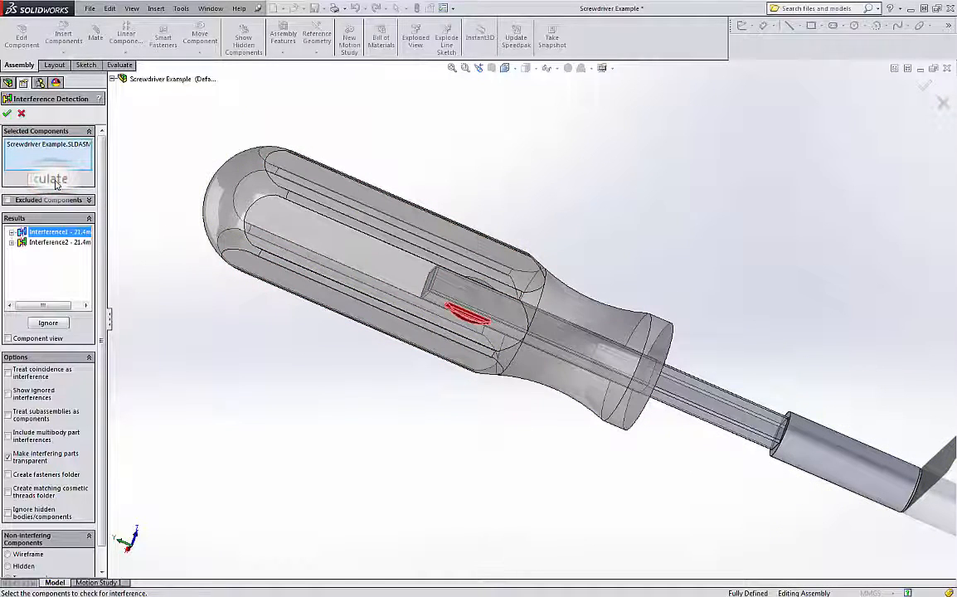
pyautogui.moveTo(563, 241); pyautogui.dragTo(536, 292, button='middle')
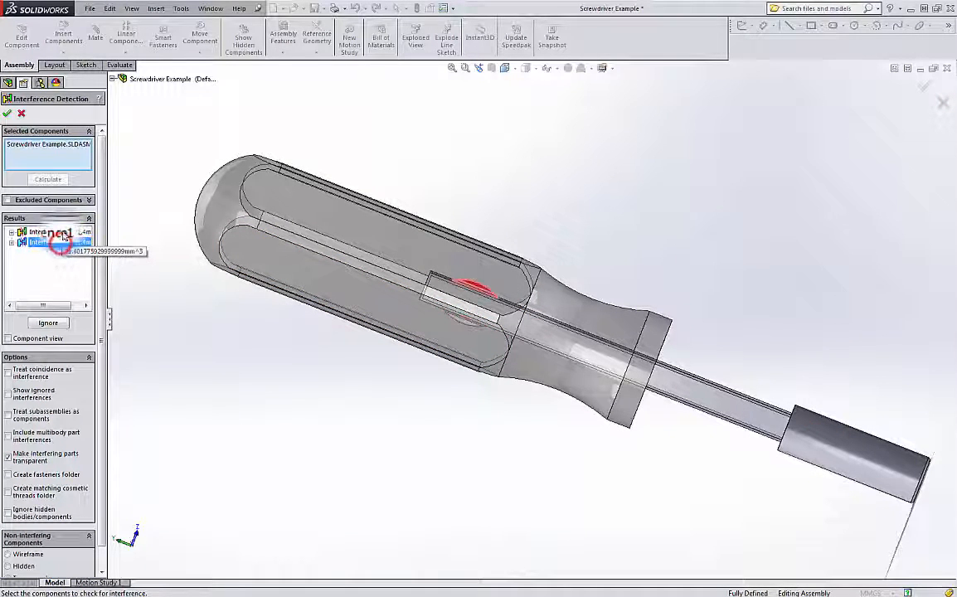
pyautogui.click(63, 232)
pyautogui.click(8, 114)
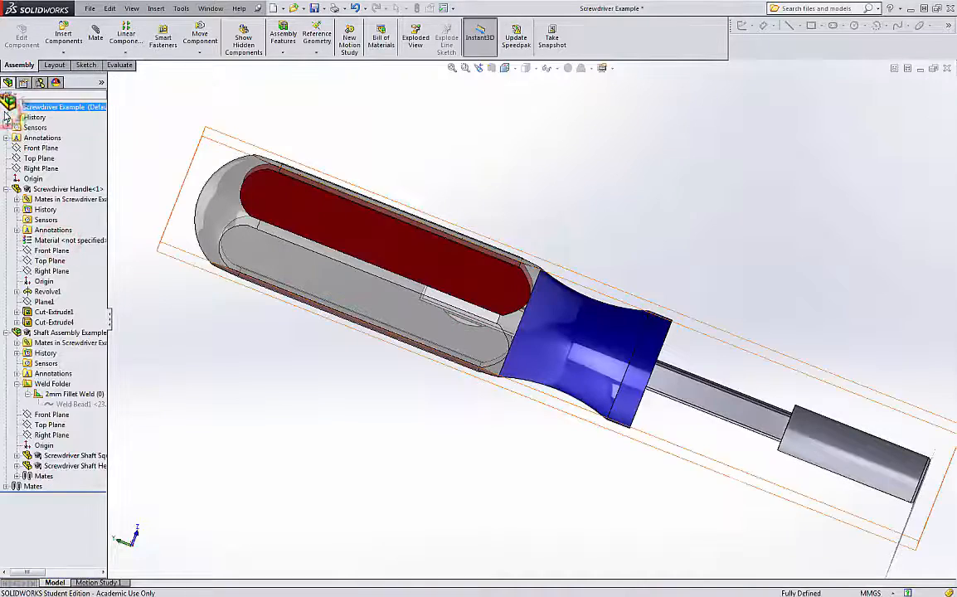
# Step: Save the Screwdriver Example assembly together with the modified Shaft Assembly Example subassembly
pyautogui.moveTo(486, 407); pyautogui.dragTo(462, 354, button='middle')
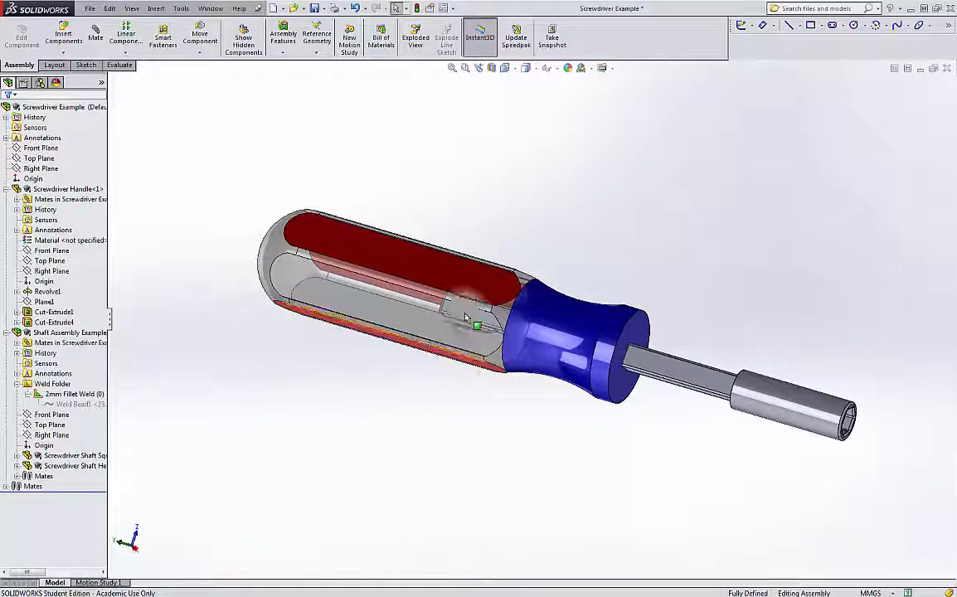
pyautogui.click(315, 9)
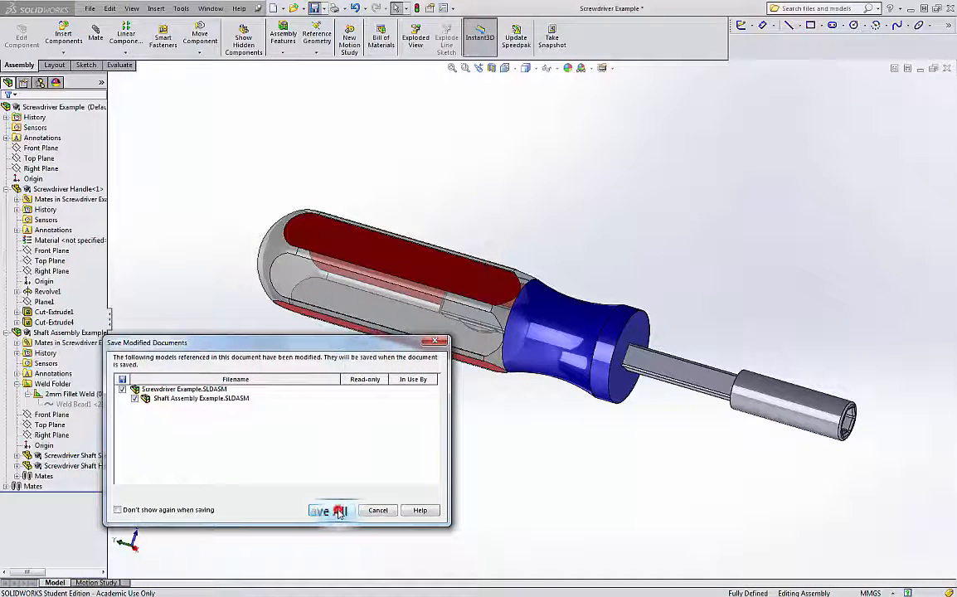
pyautogui.click(337, 511)
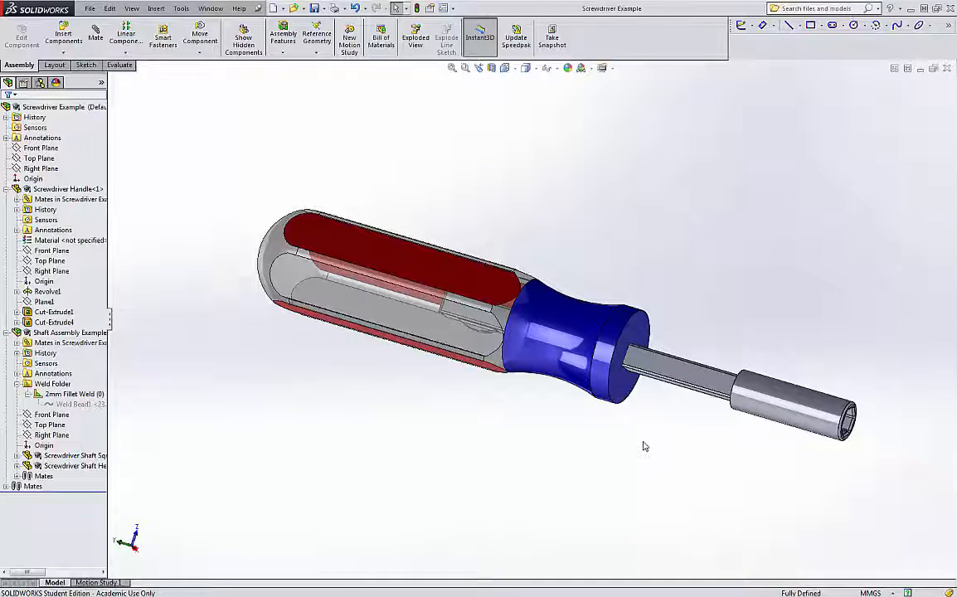
pyautogui.click(666, 368)
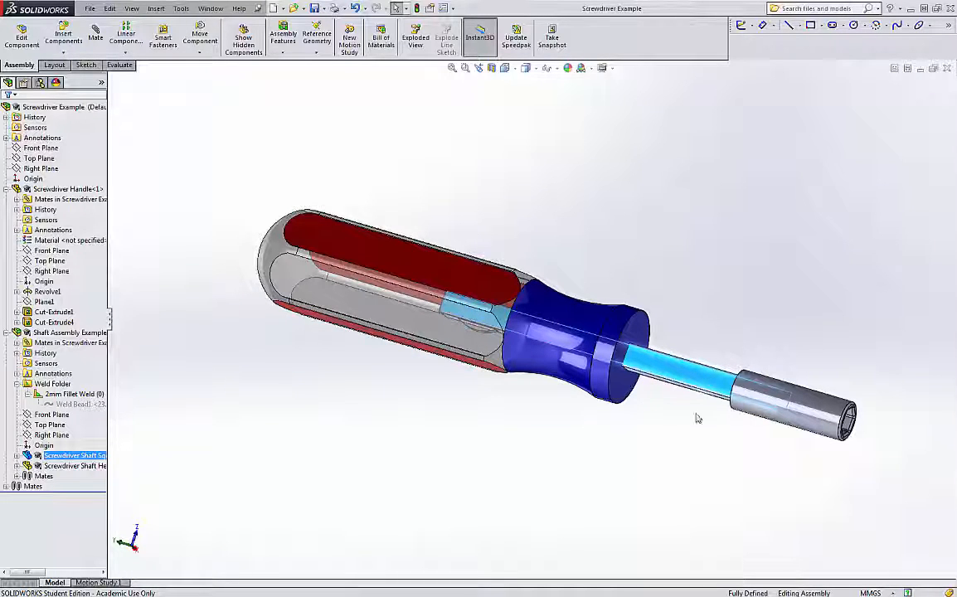
pyautogui.click(812, 404)
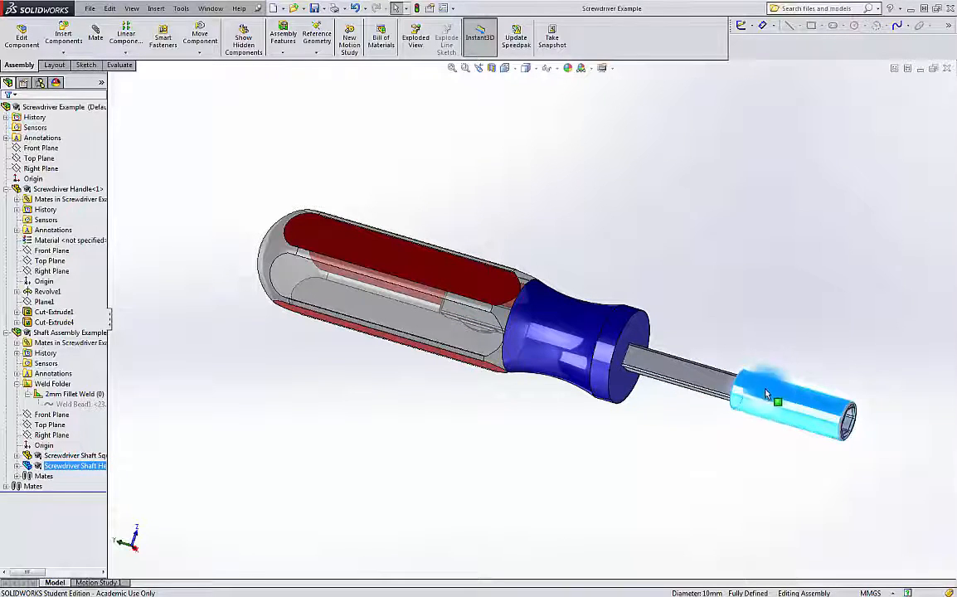
pyautogui.keyDown('alt'); pyautogui.moveTo(776, 398); pyautogui.dragTo(689, 380); pyautogui.keyUp('alt')
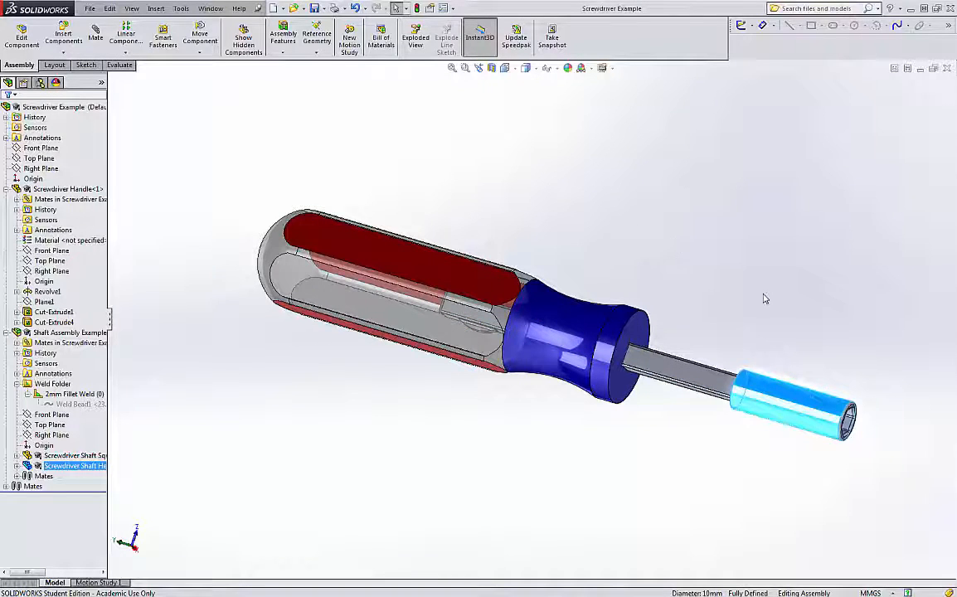
pyautogui.moveTo(765, 299)
pyautogui.mouseDown(button='middle')
pyautogui.moveTo(716, 288)
pyautogui.moveTo(765, 290)
pyautogui.mouseUp(button='middle')
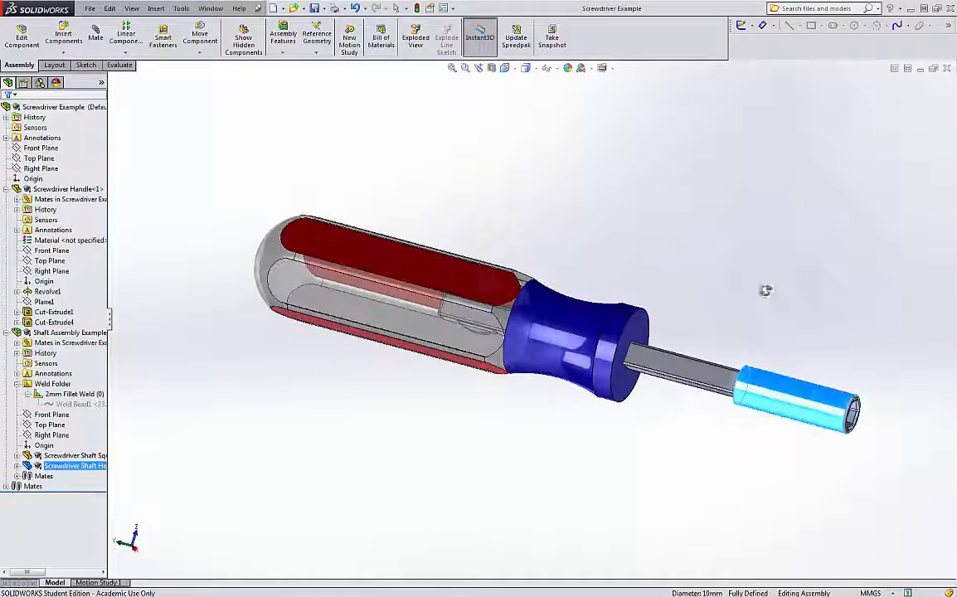
pyautogui.click(721, 279)
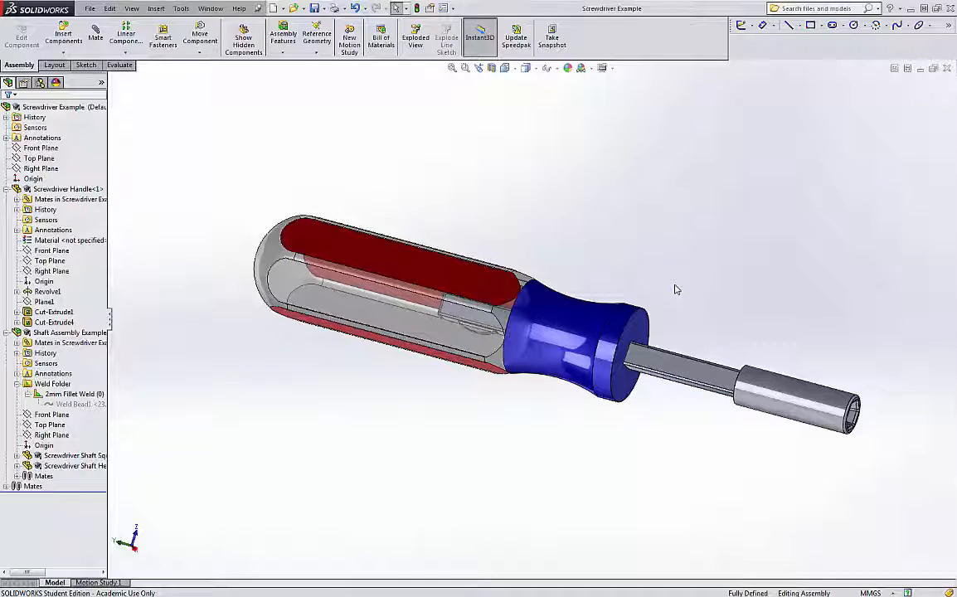
pyautogui.moveTo(676, 288); pyautogui.dragTo(876, 386, button='middle')
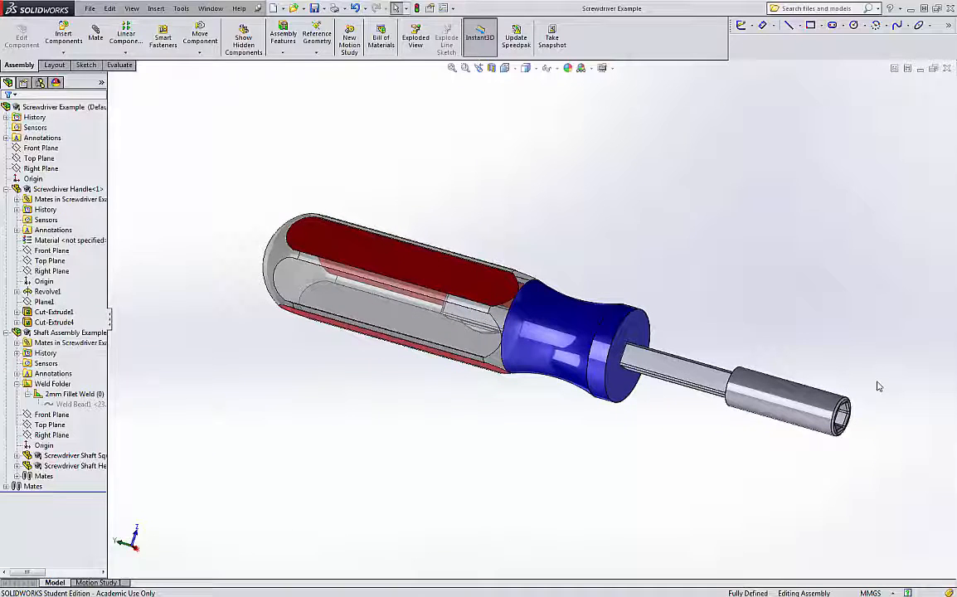